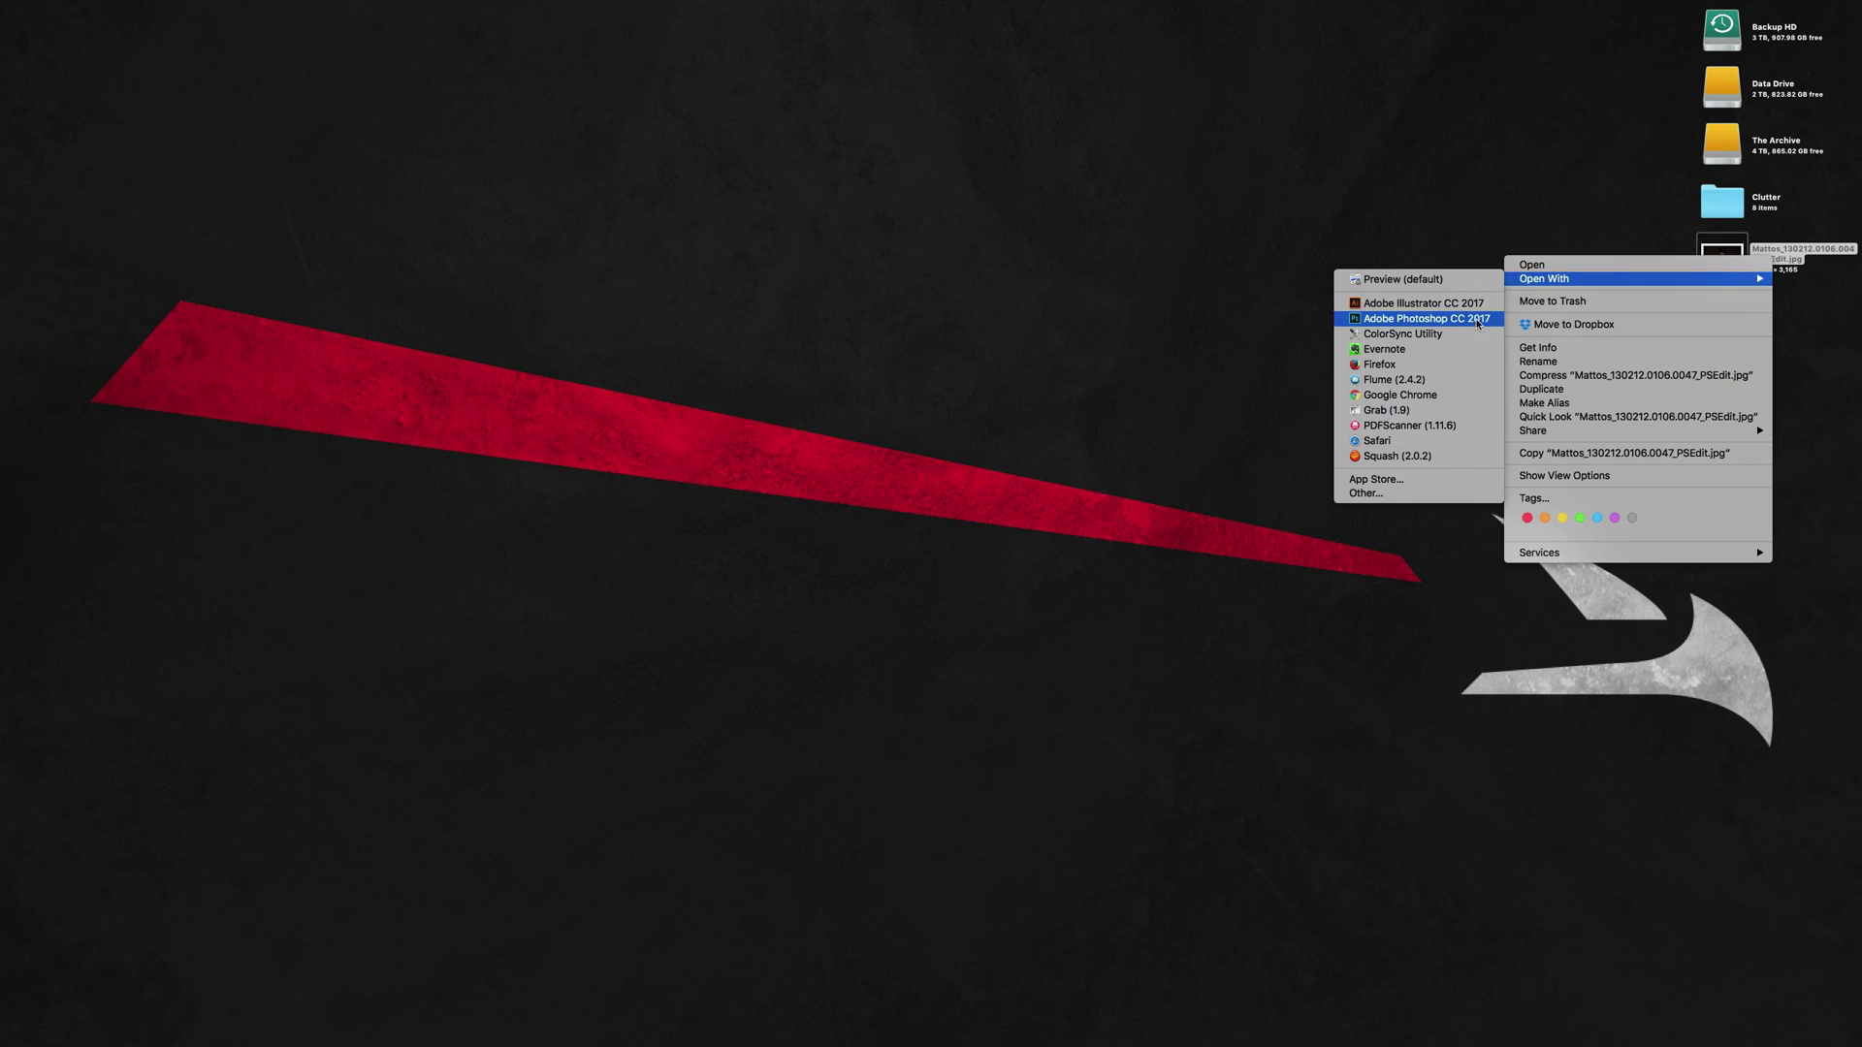
# Step: Open the card-tossing photo from the desktop in Adobe Photoshop CC 2017 via Open With
pyautogui.click(1479, 322)
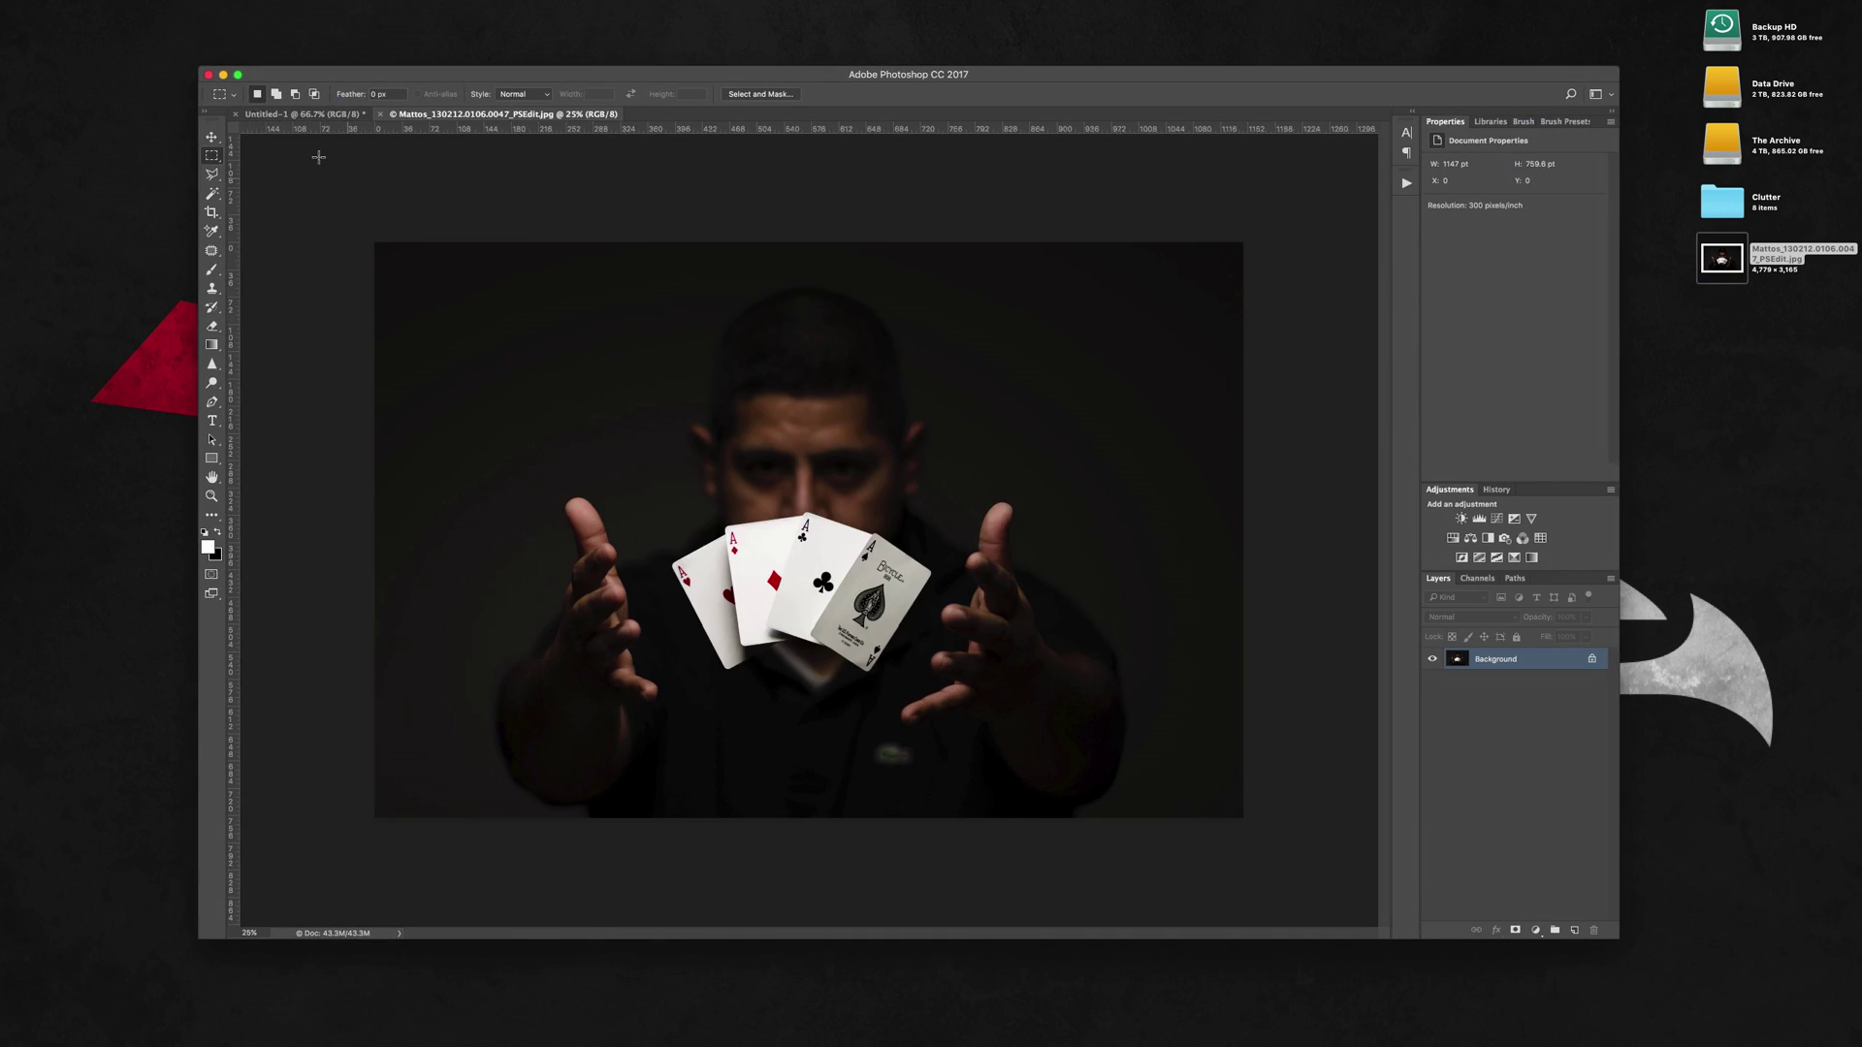
# Step: Maximize the window and crop the photo to a 2:1 strip, nudging the image slightly down
pyautogui.click(238, 75)
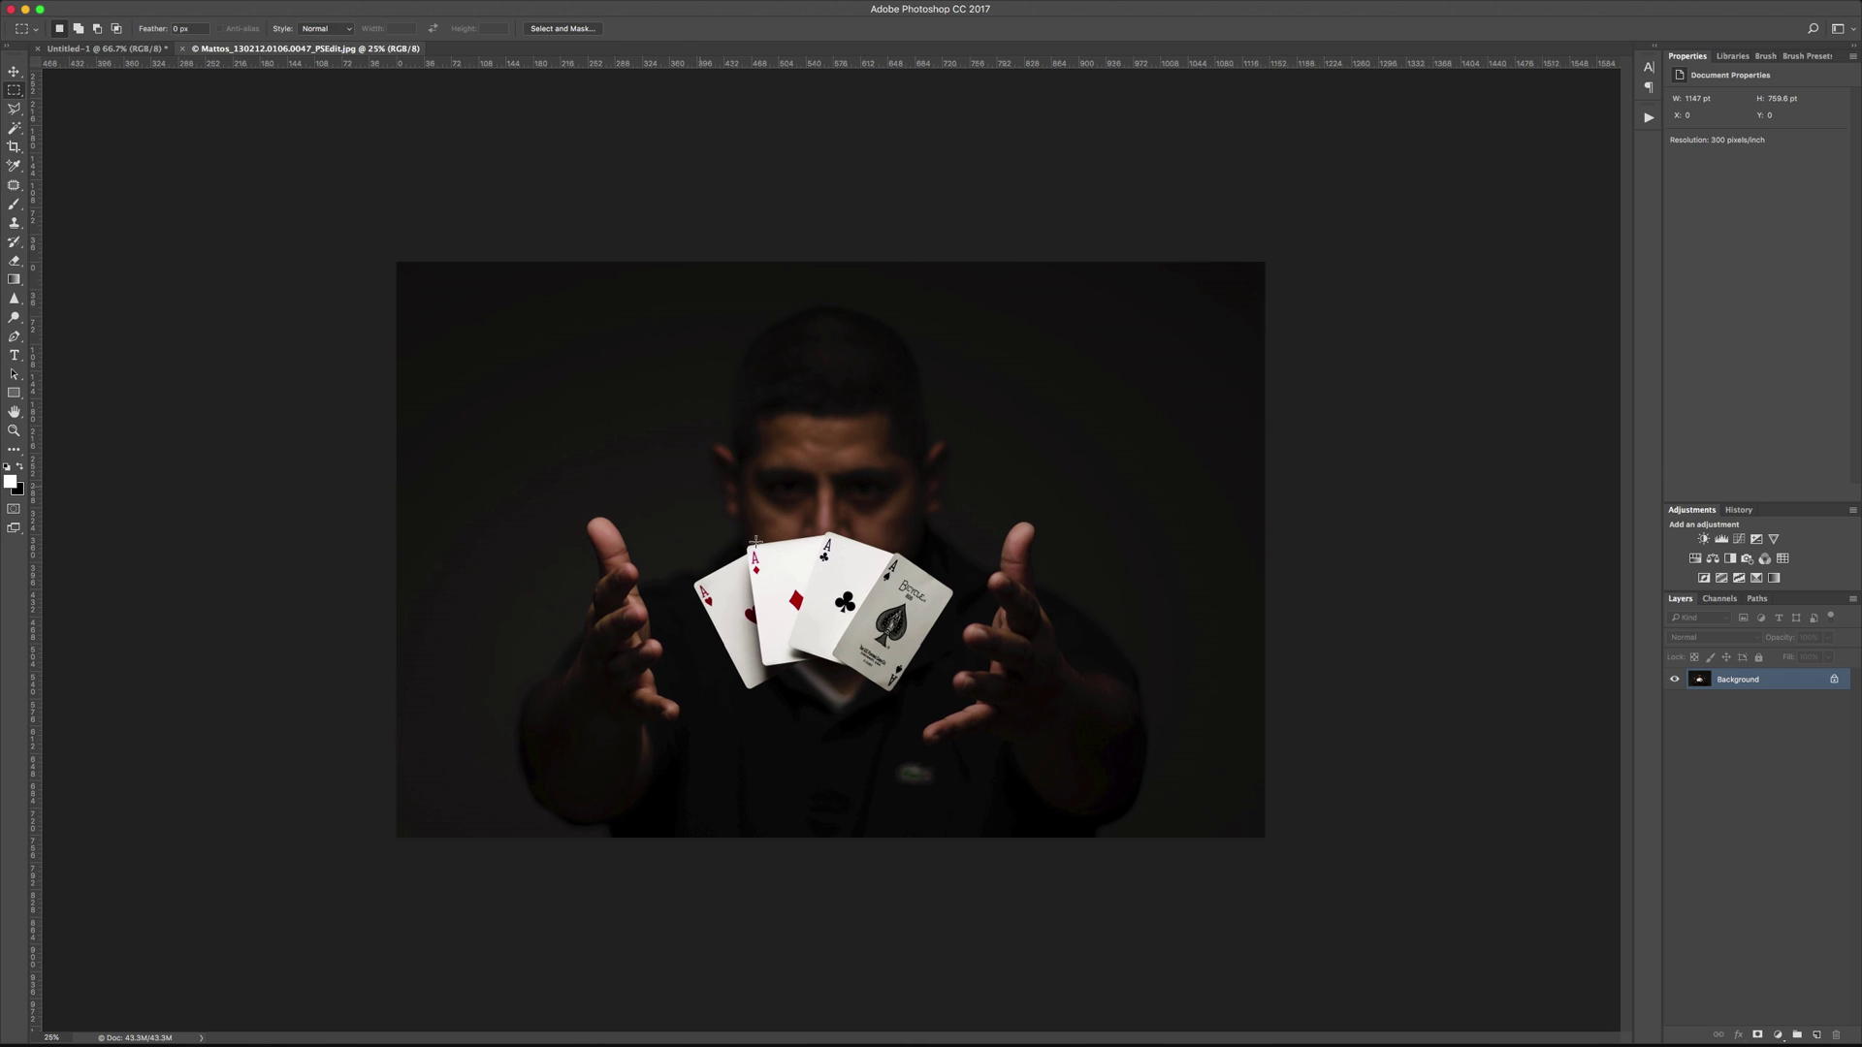
pyautogui.press('c')
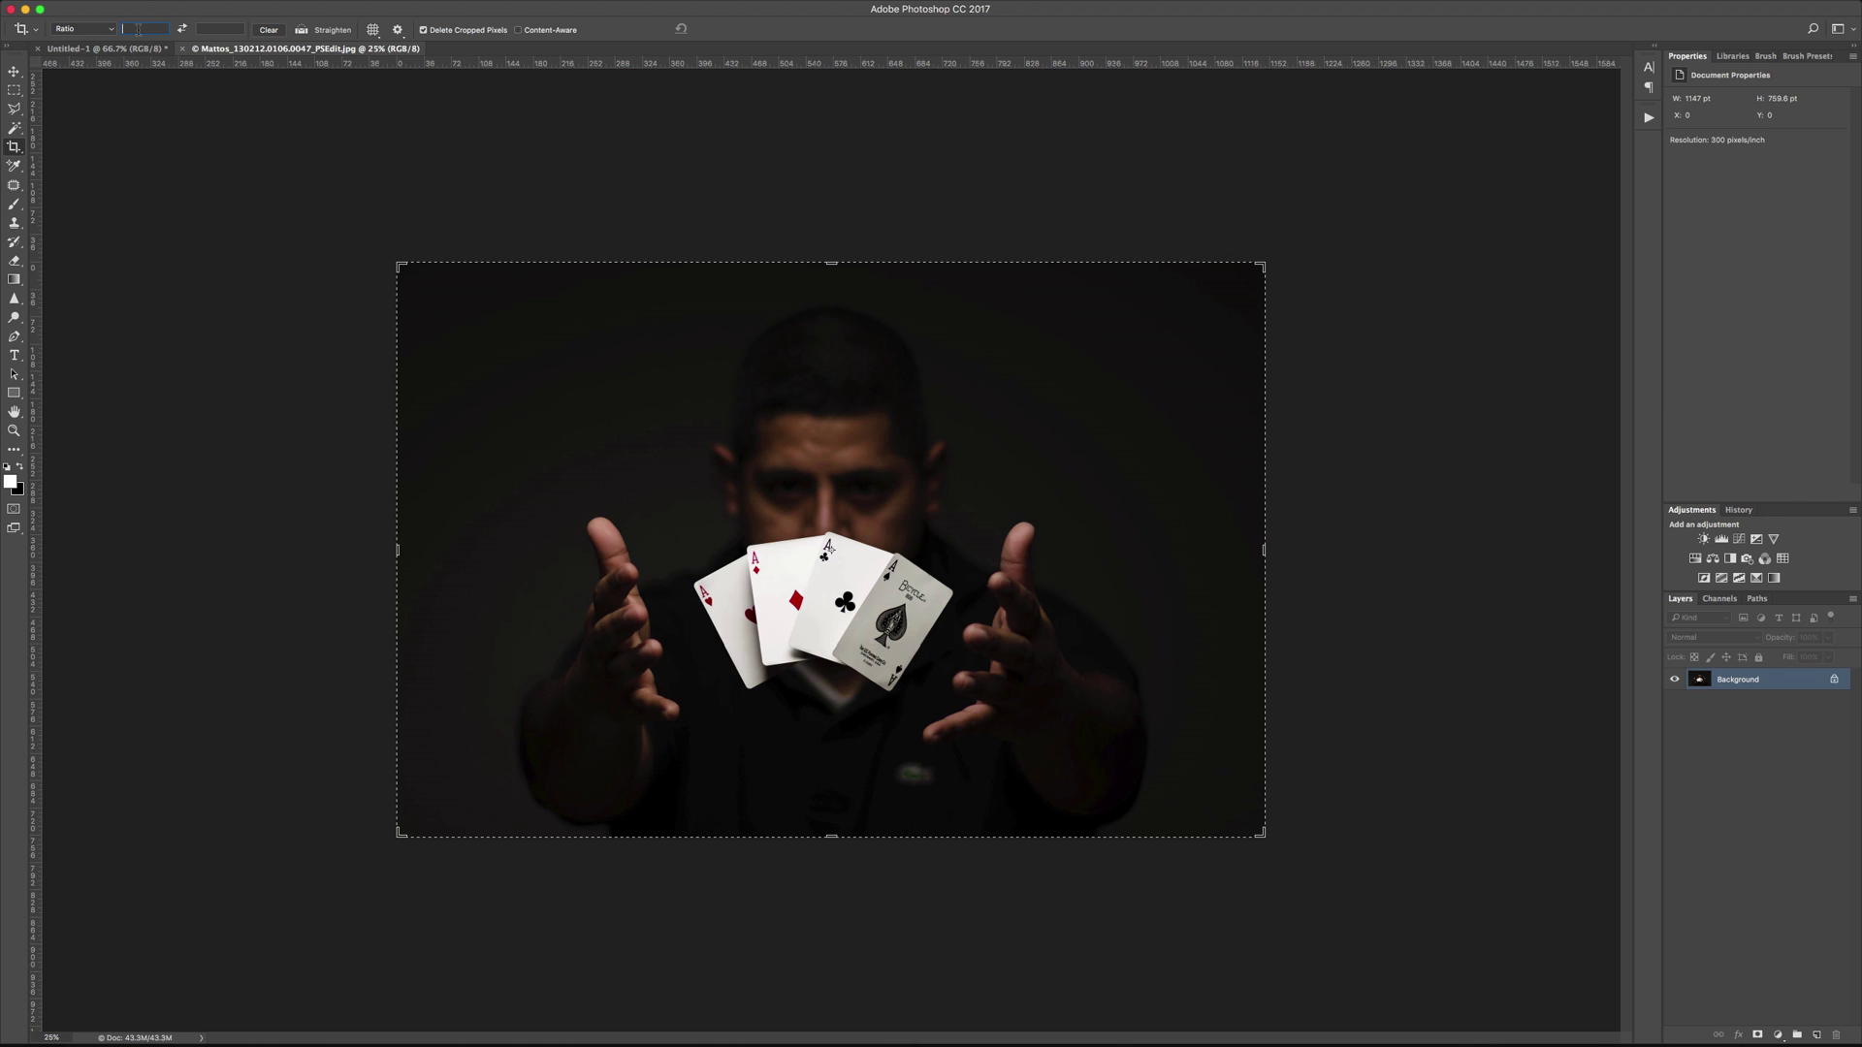
pyautogui.write('2')
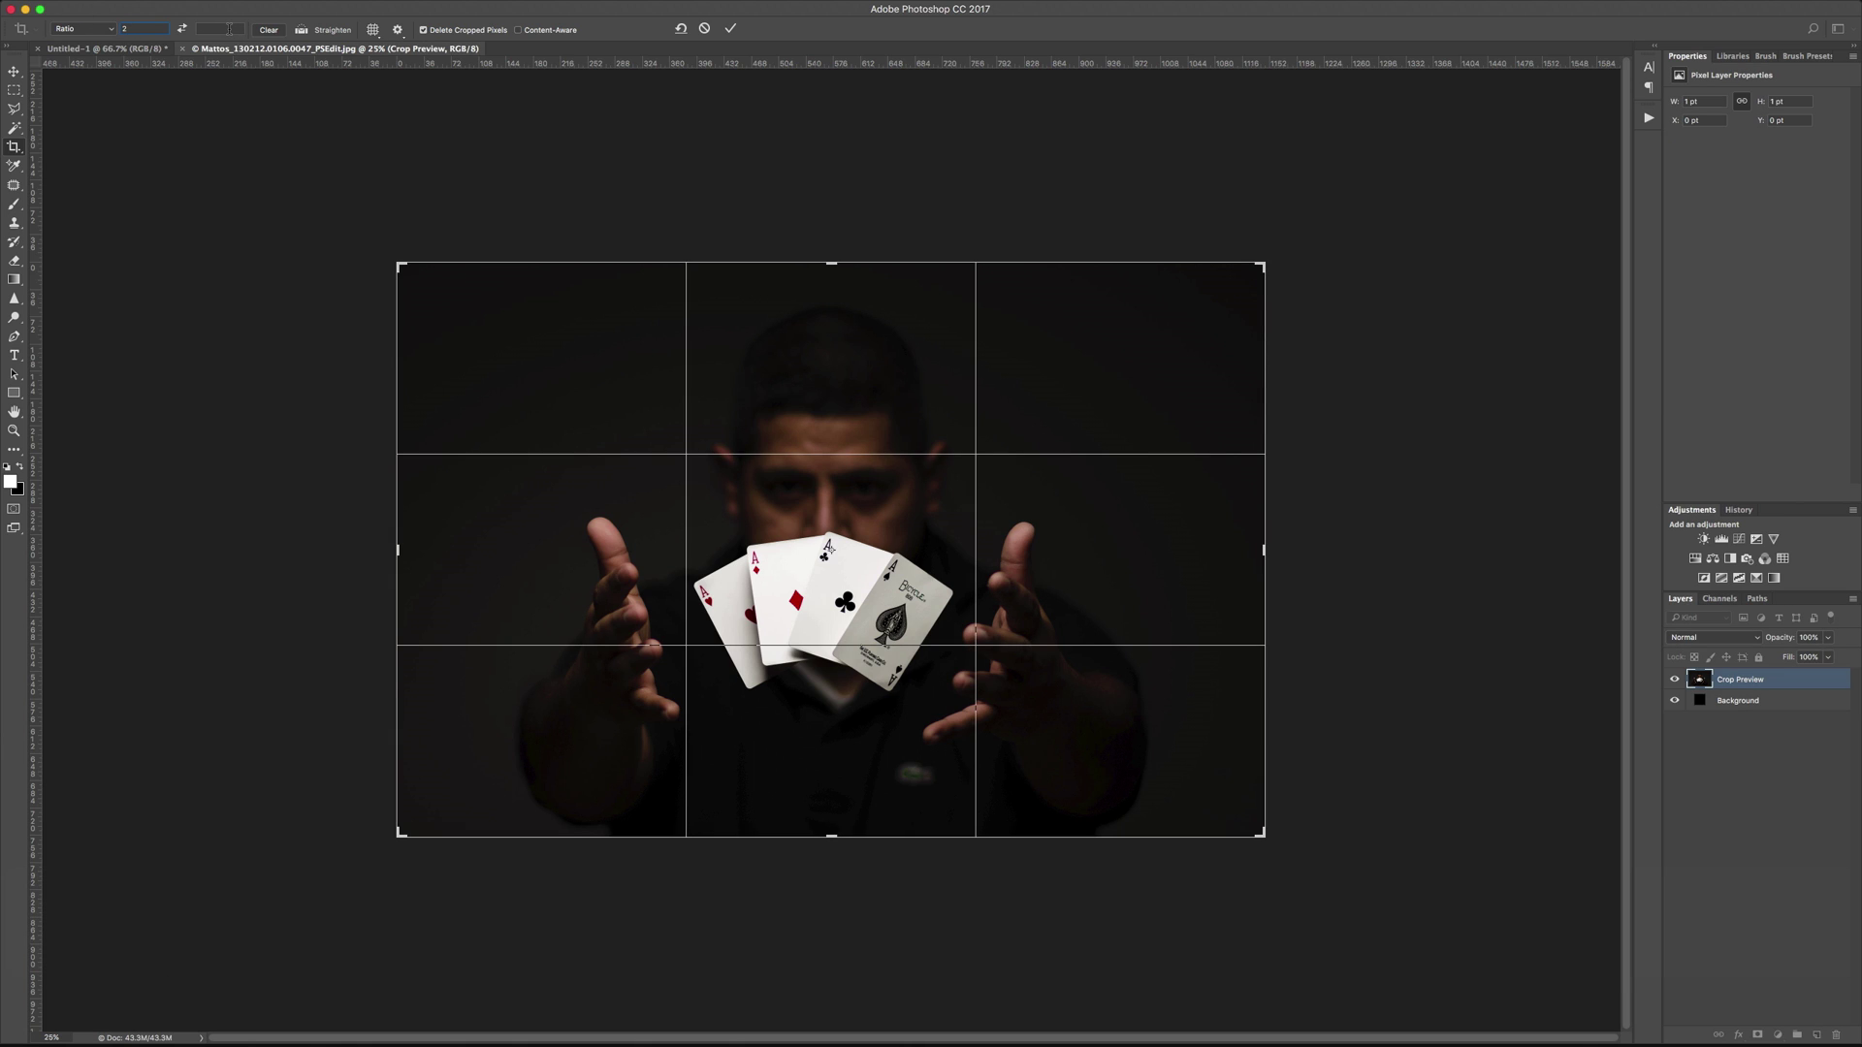
pyautogui.write('1')
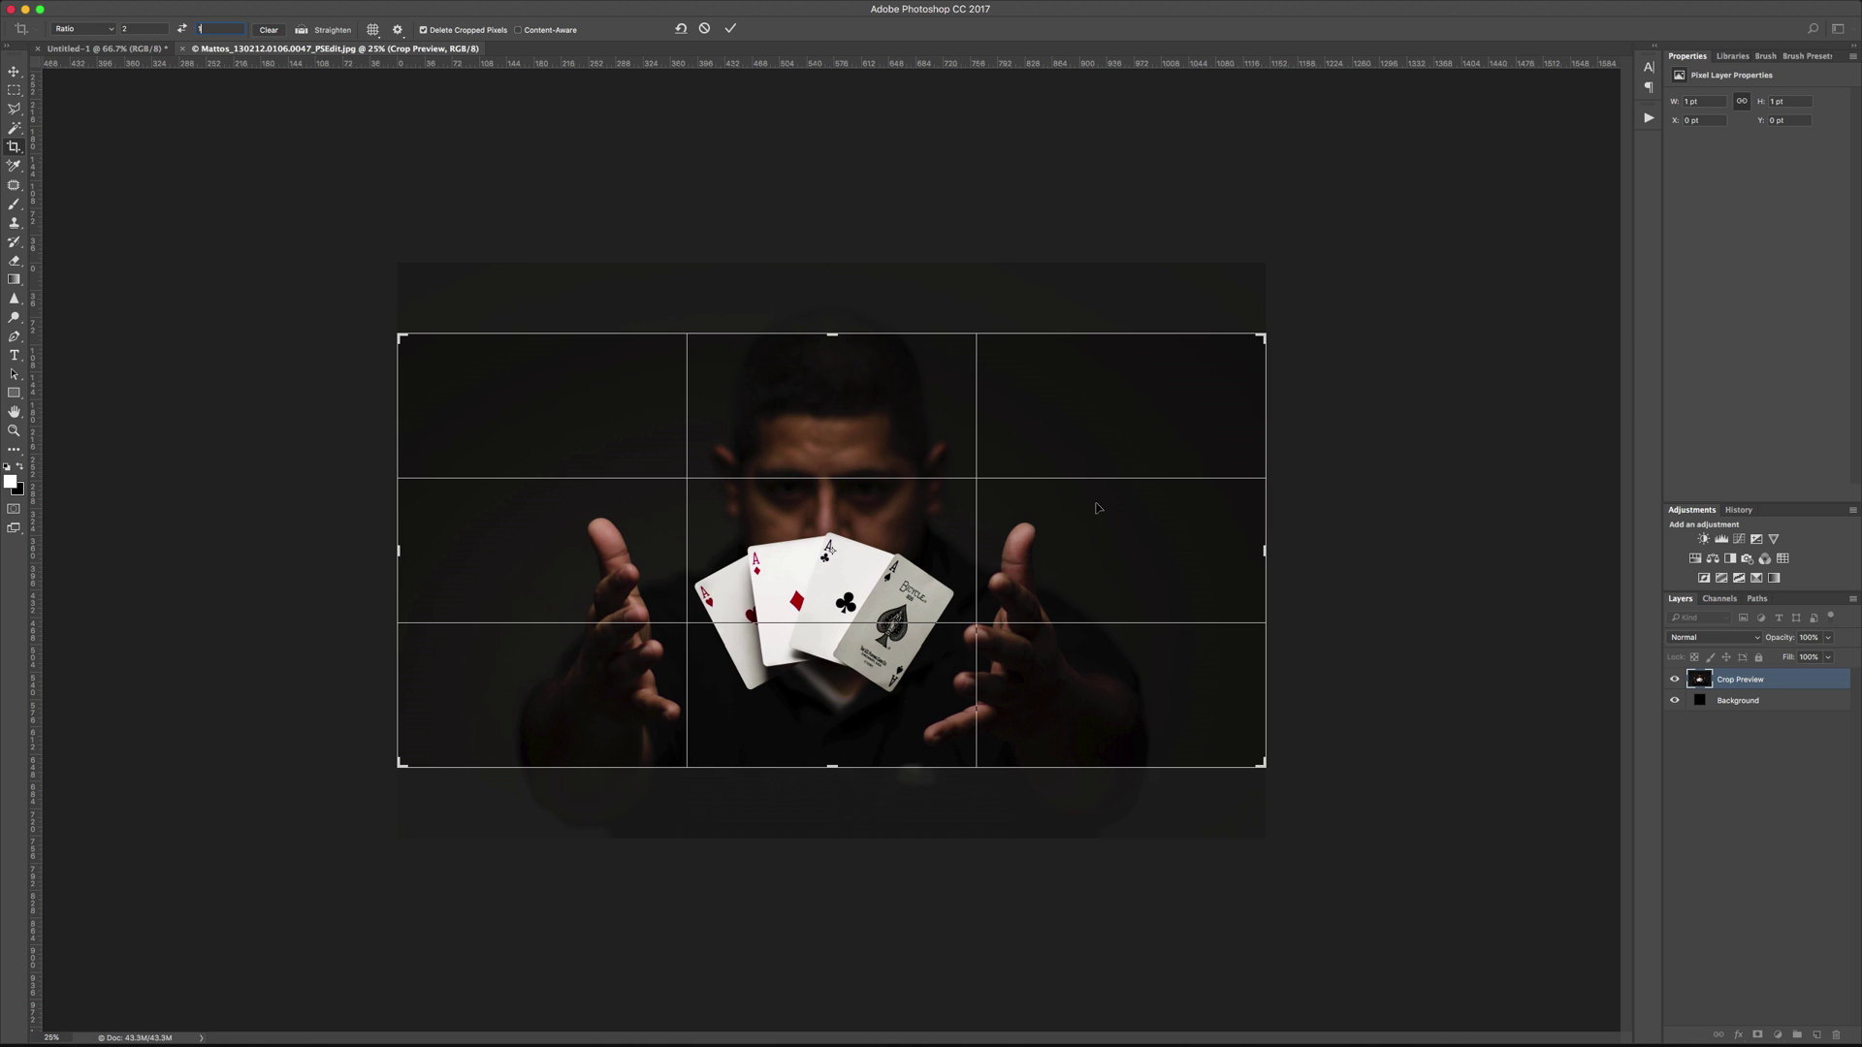
pyautogui.moveTo(1084, 520); pyautogui.dragTo(1086, 529)
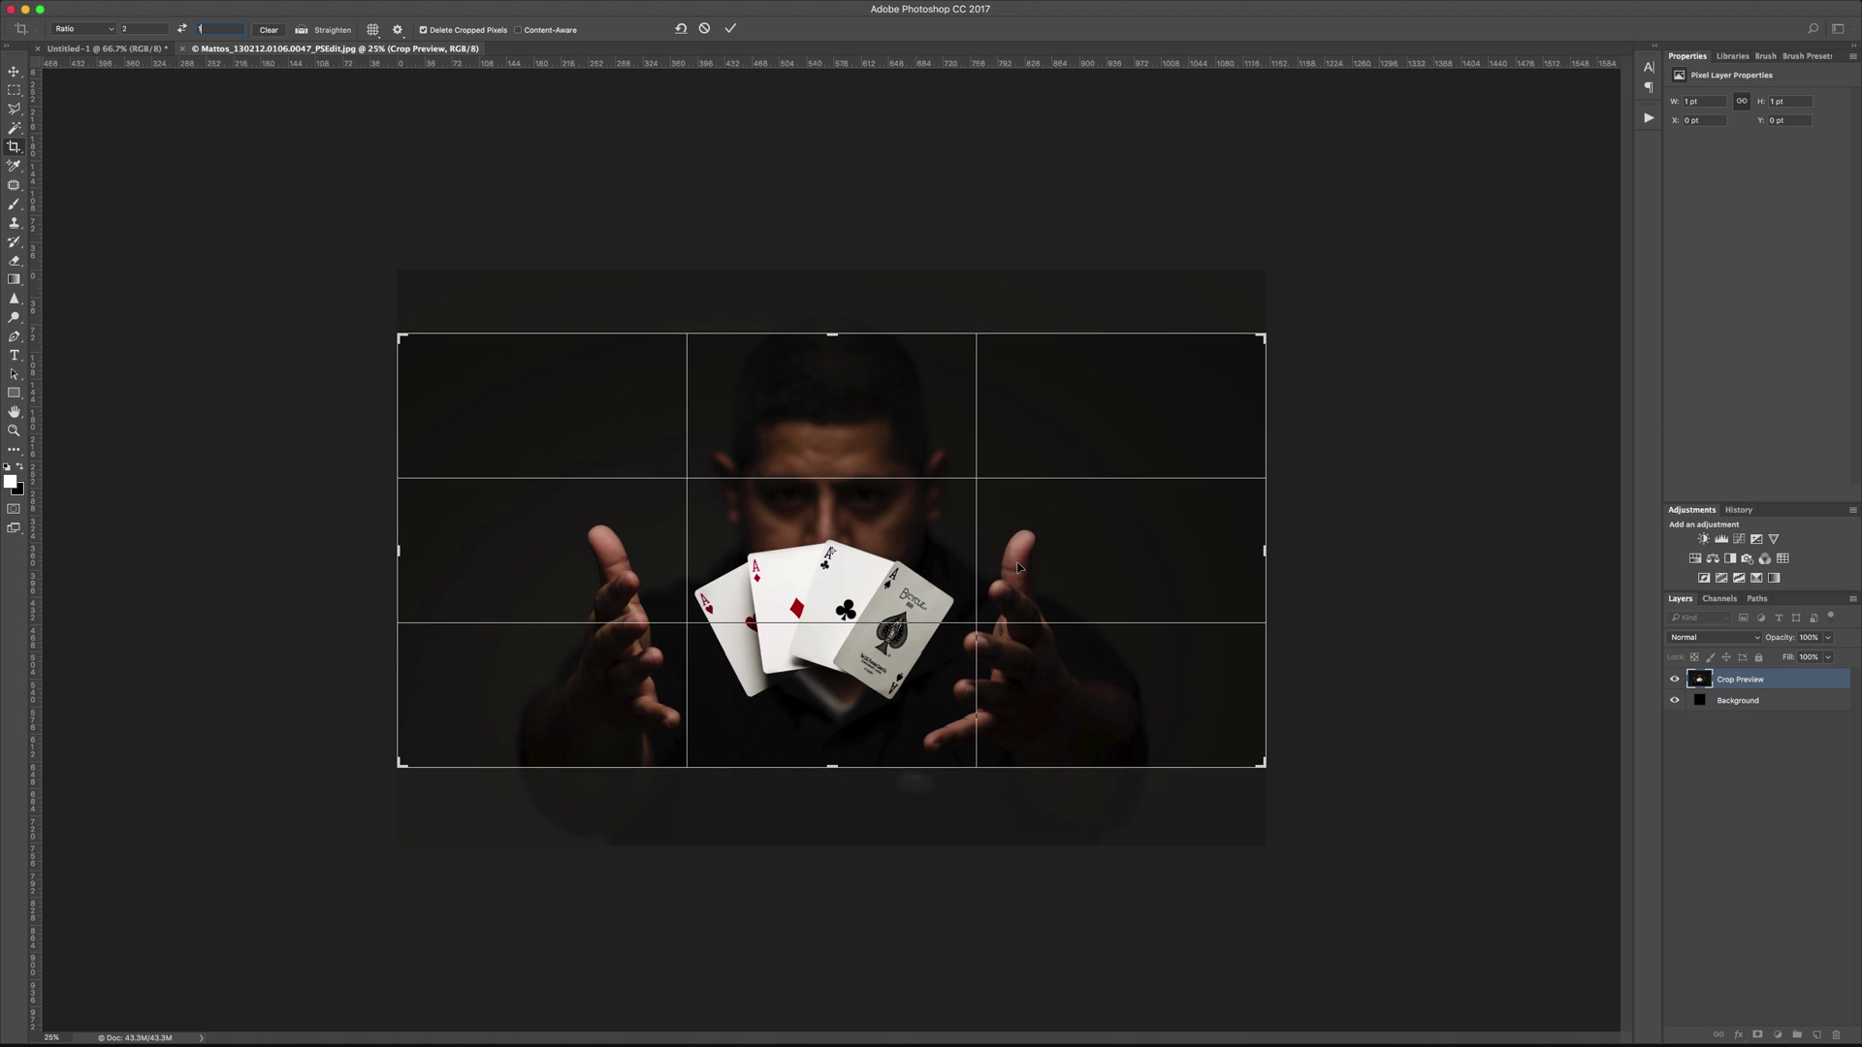
pyautogui.click(730, 28)
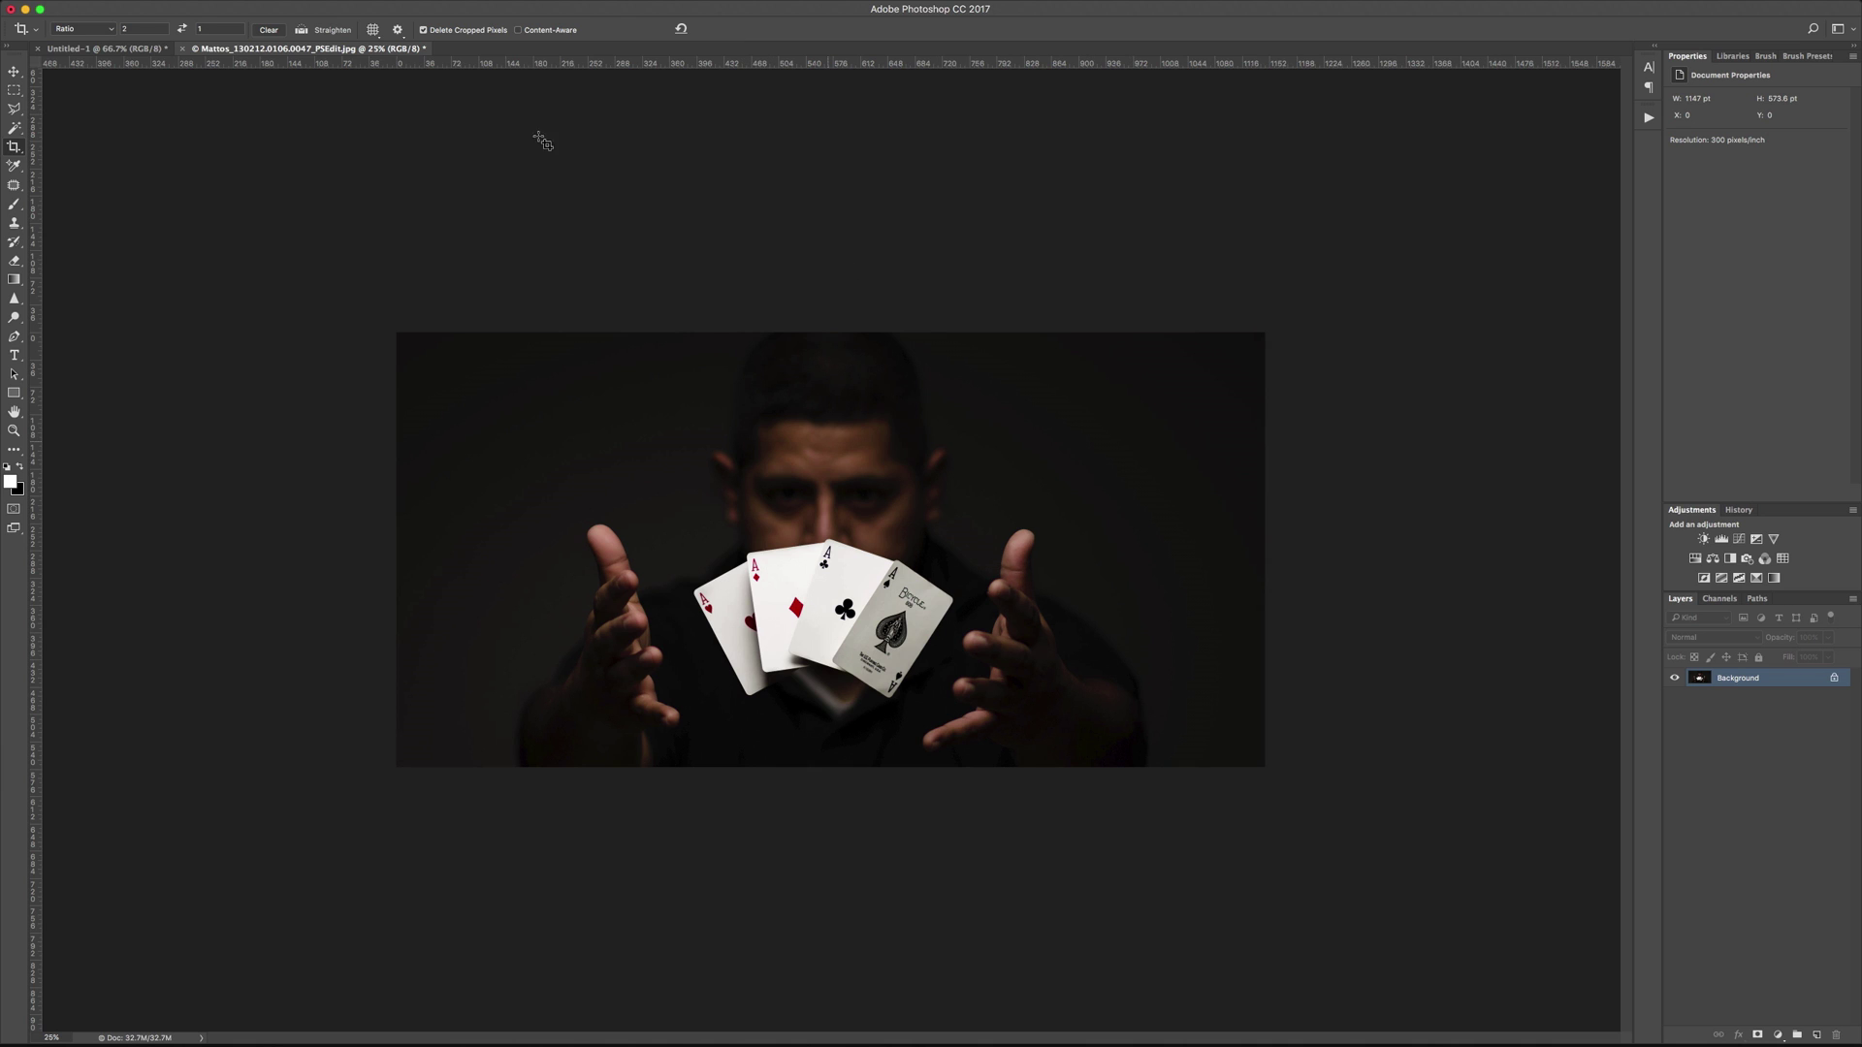
# Step: Add a guide layout of 2 columns and 1 row, splitting the photo down the centre
pyautogui.click(420, 7)
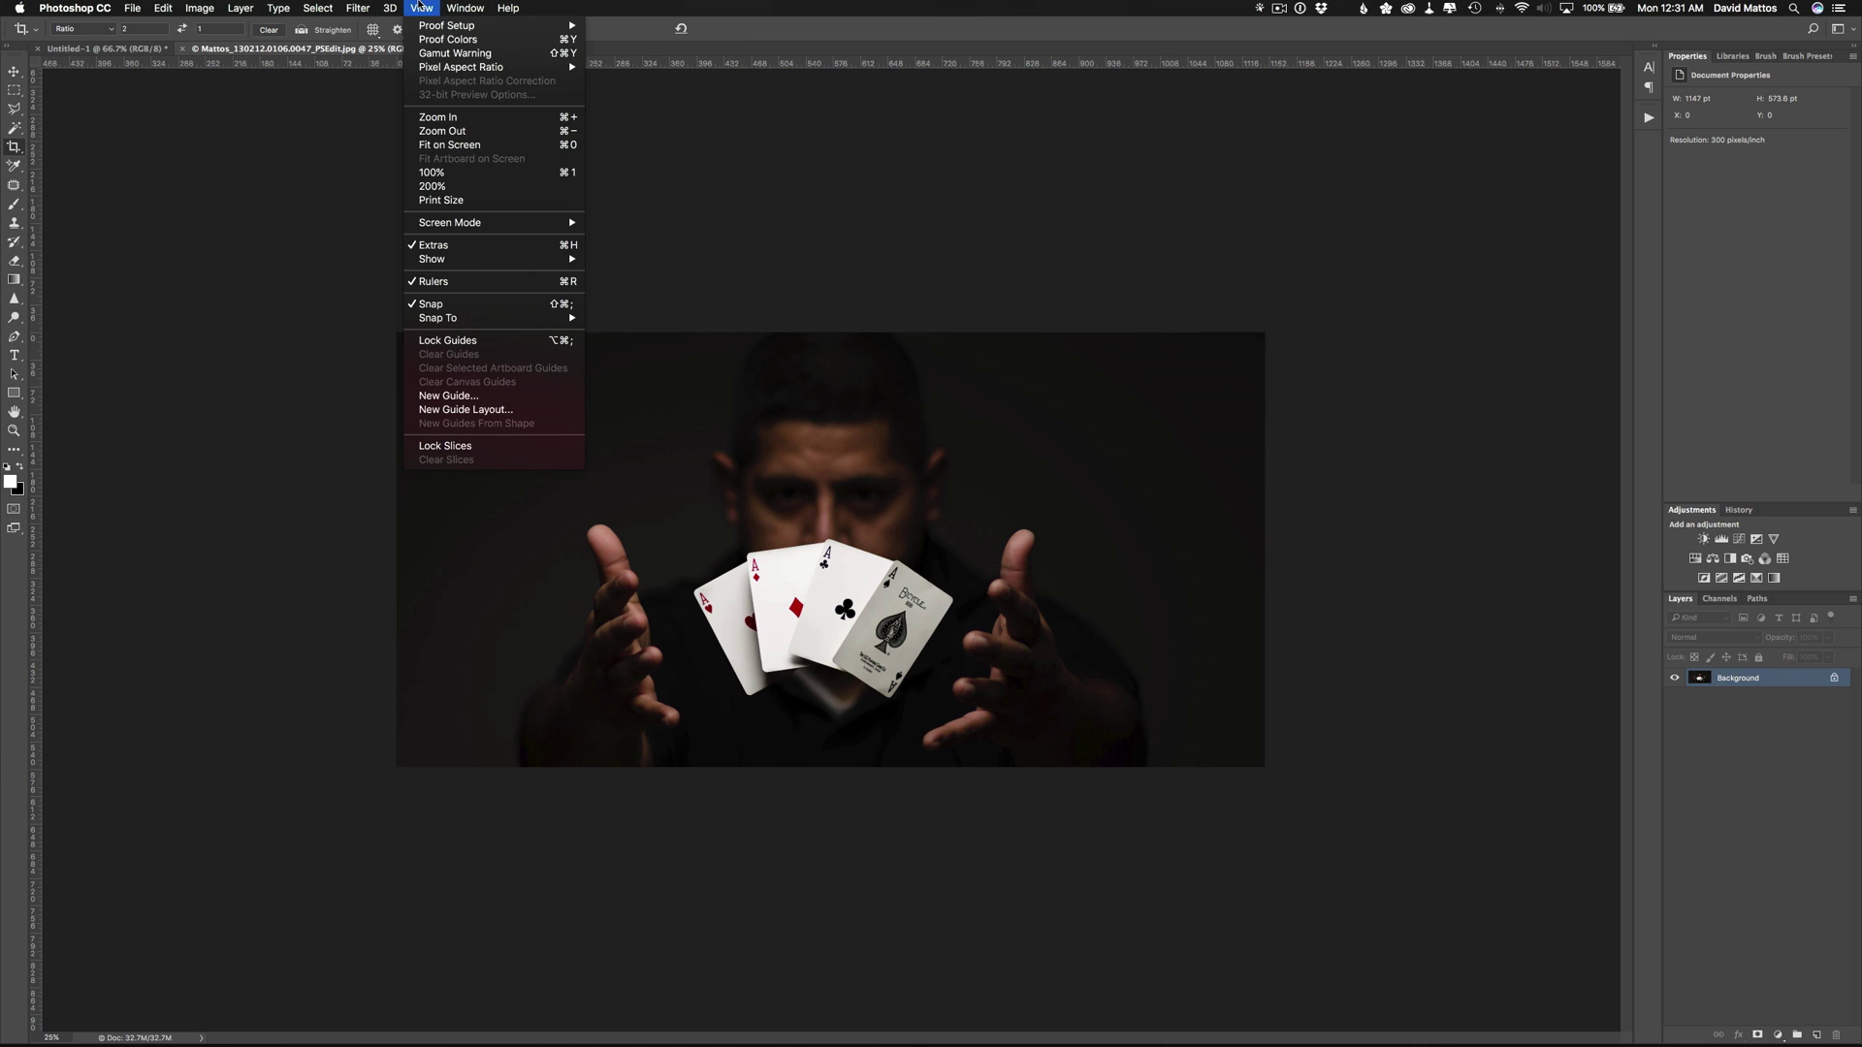
pyautogui.click(495, 410)
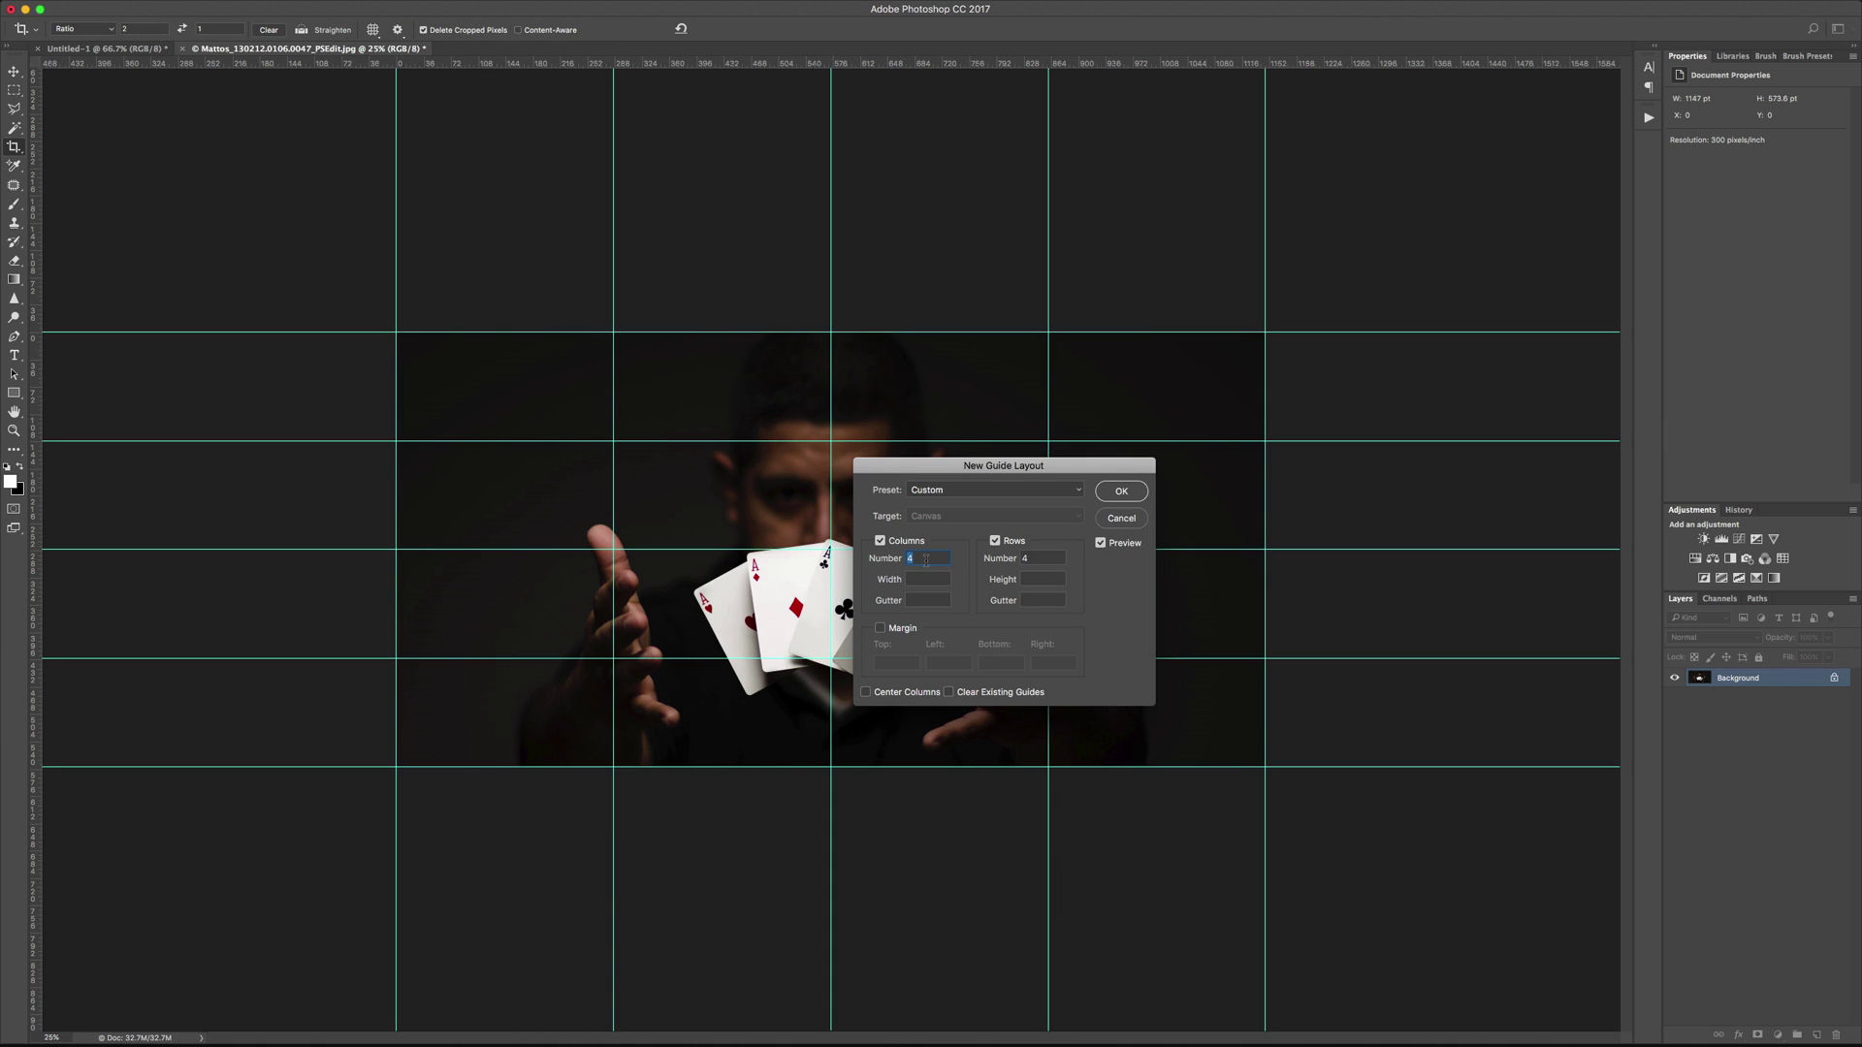
pyautogui.write('2')
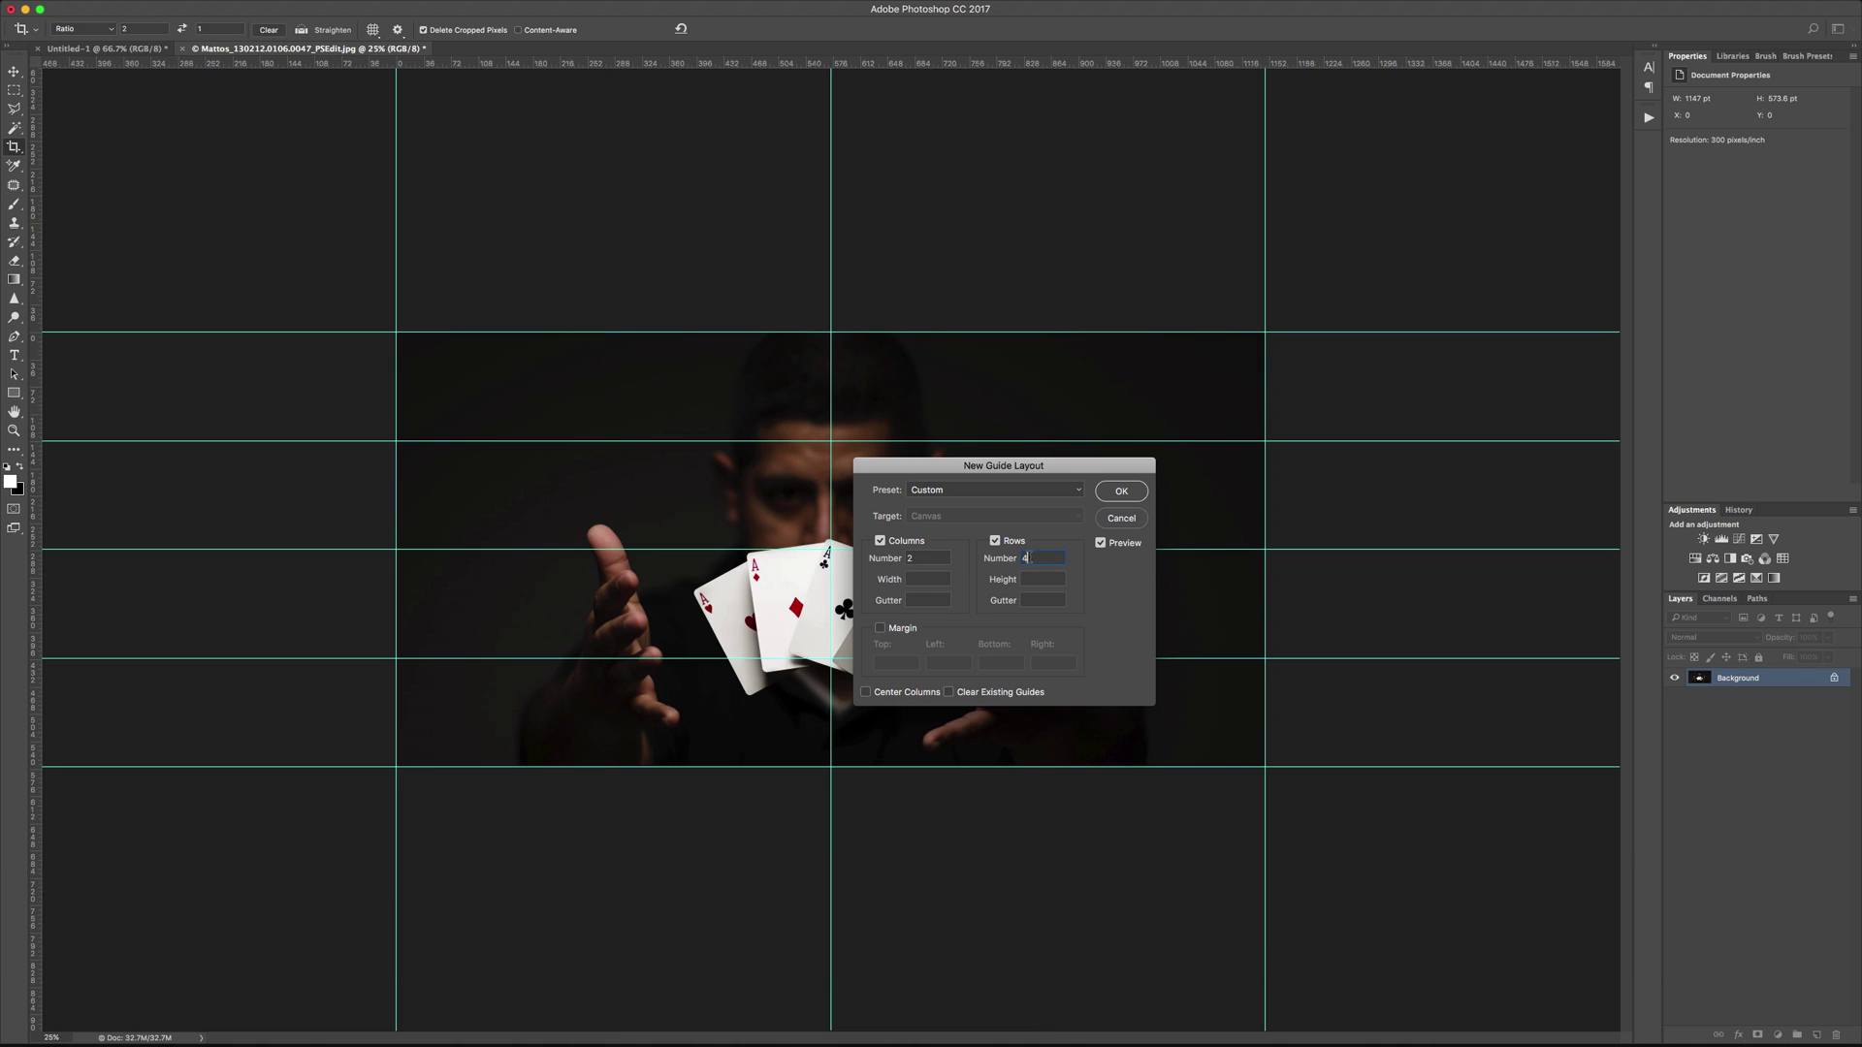
pyautogui.doubleClick(1025, 557)
pyautogui.write('1')
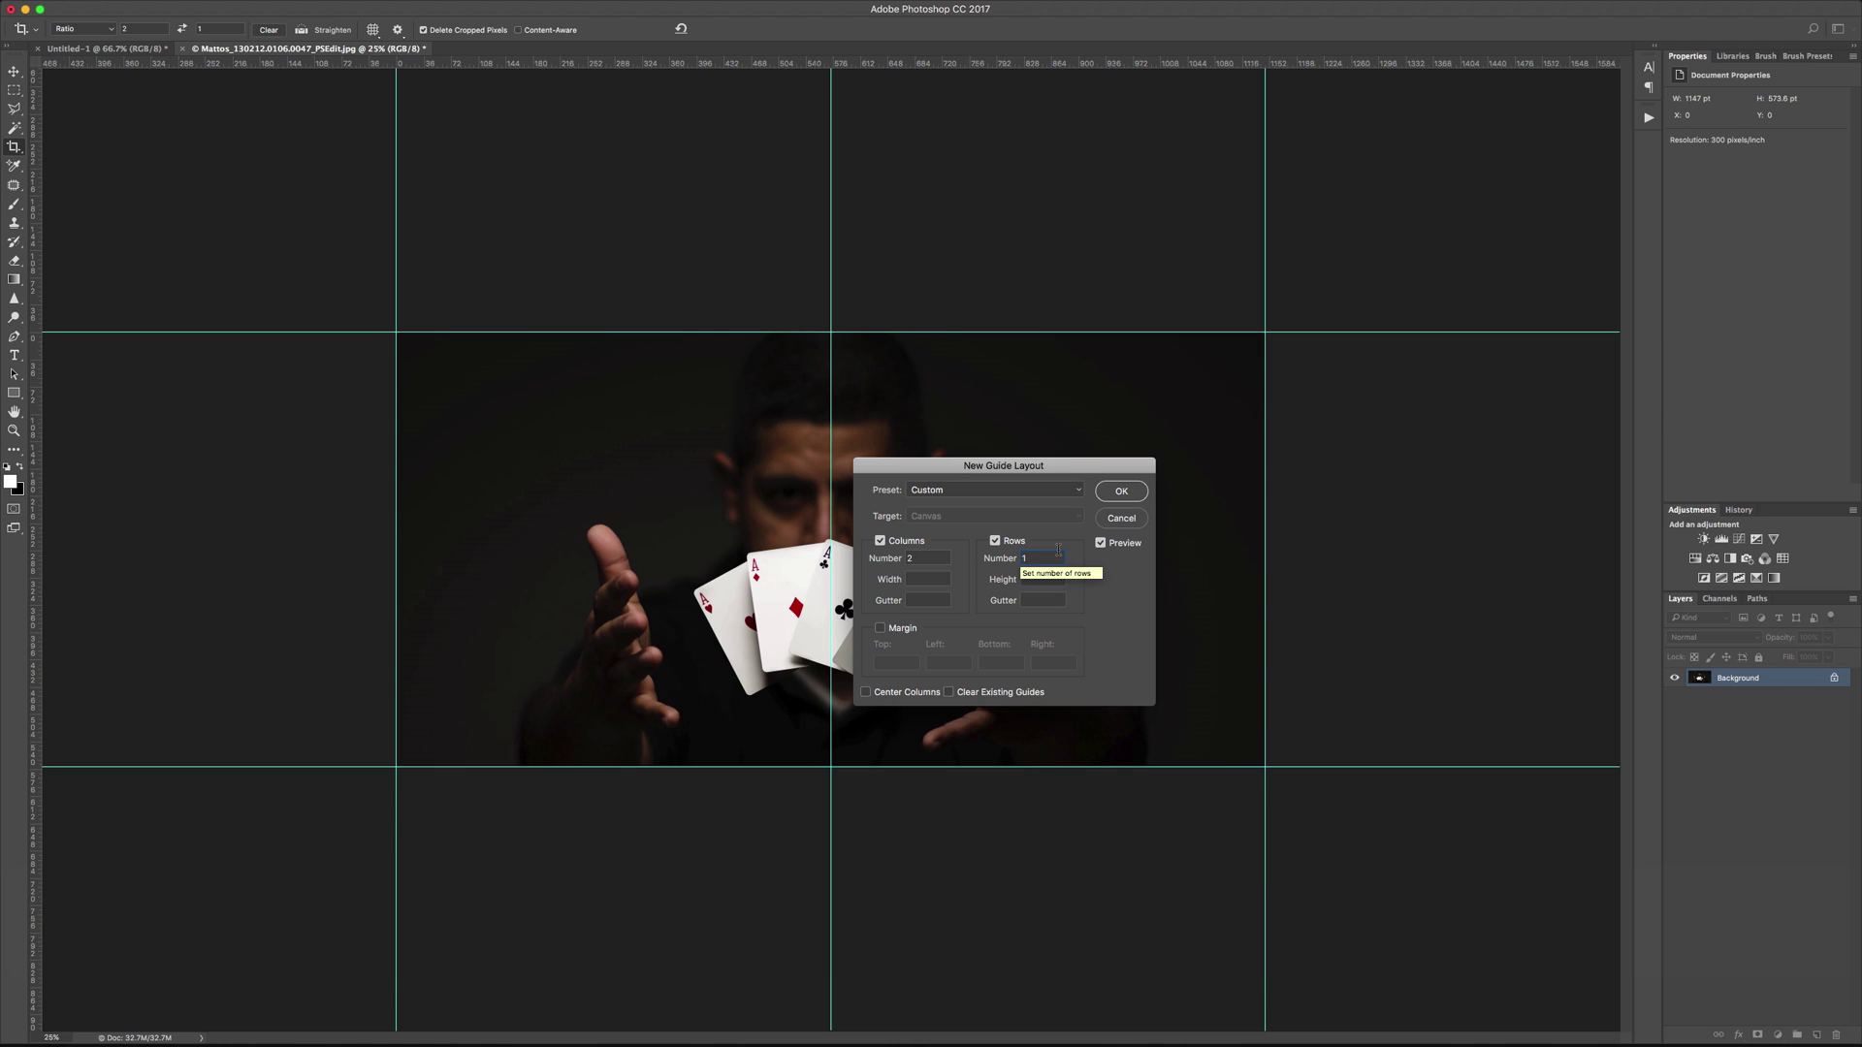
pyautogui.click(1121, 492)
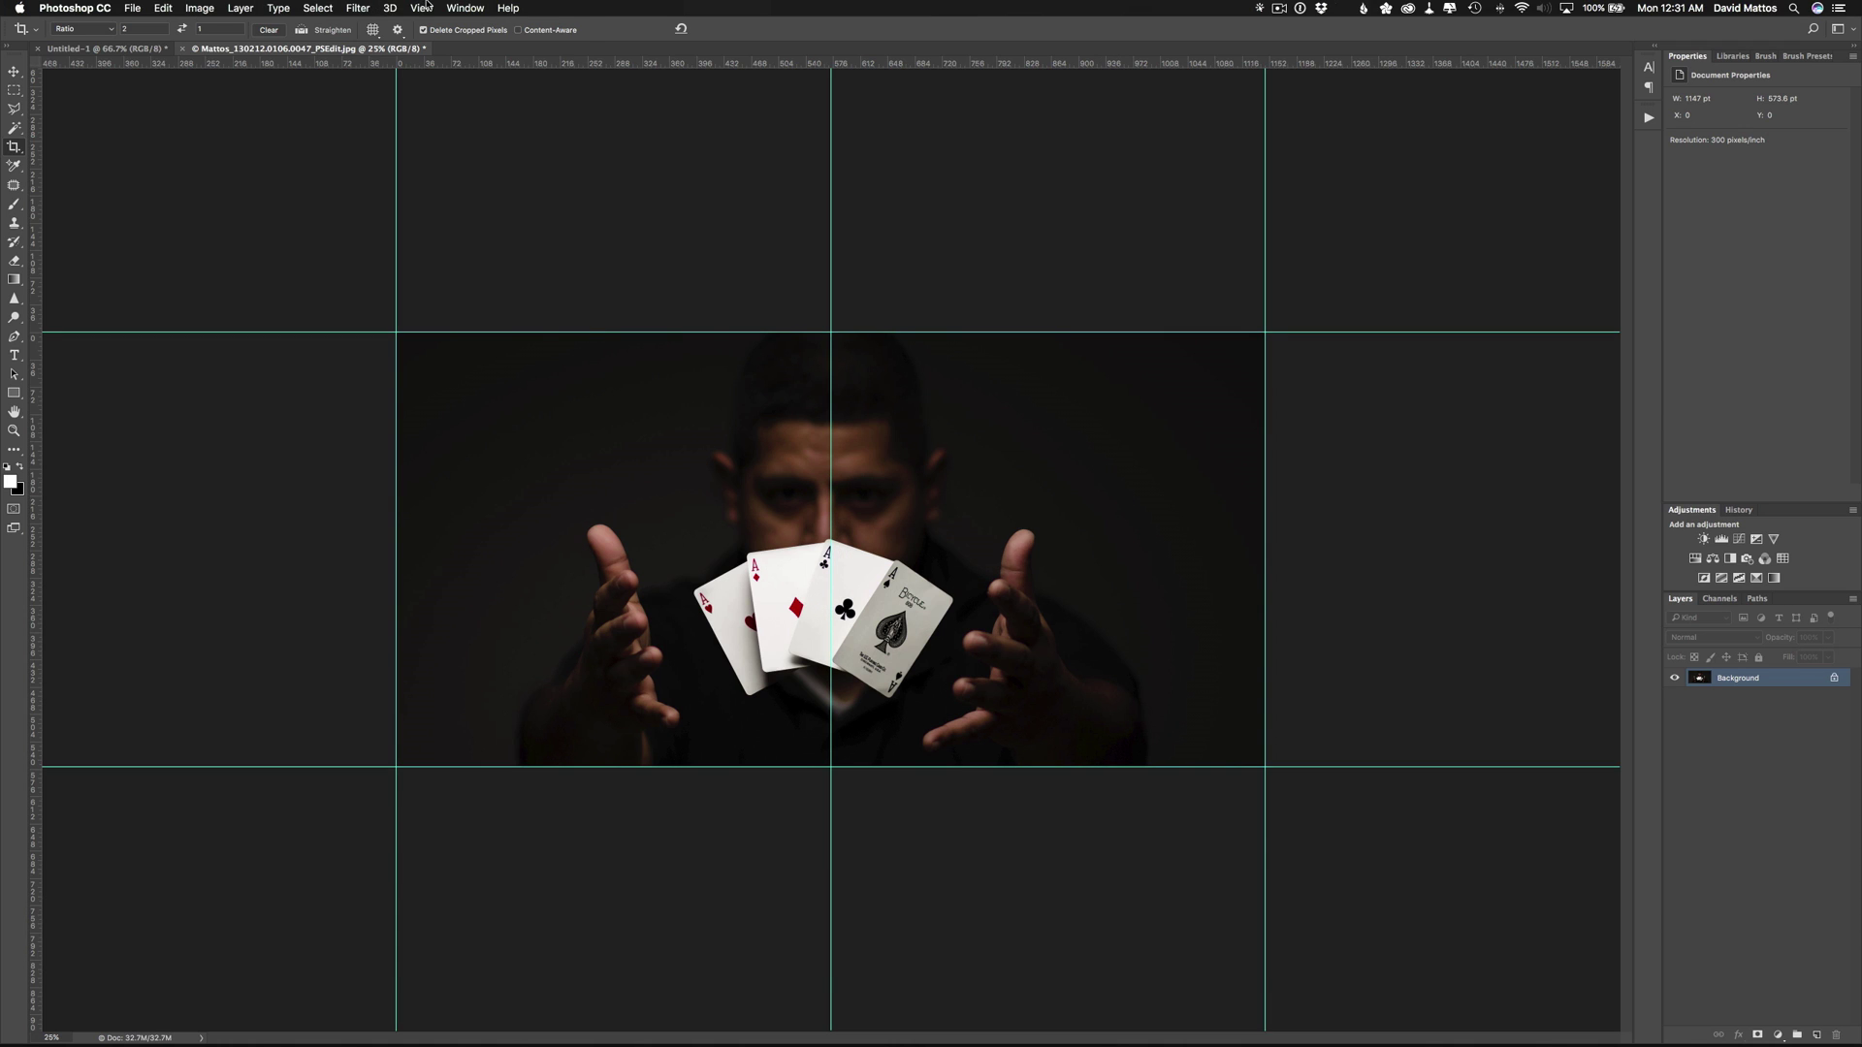
# Step: Crop a 1:1 square over the left half, keeping the outstretched hand and tossed aces
pyautogui.click(423, 7)
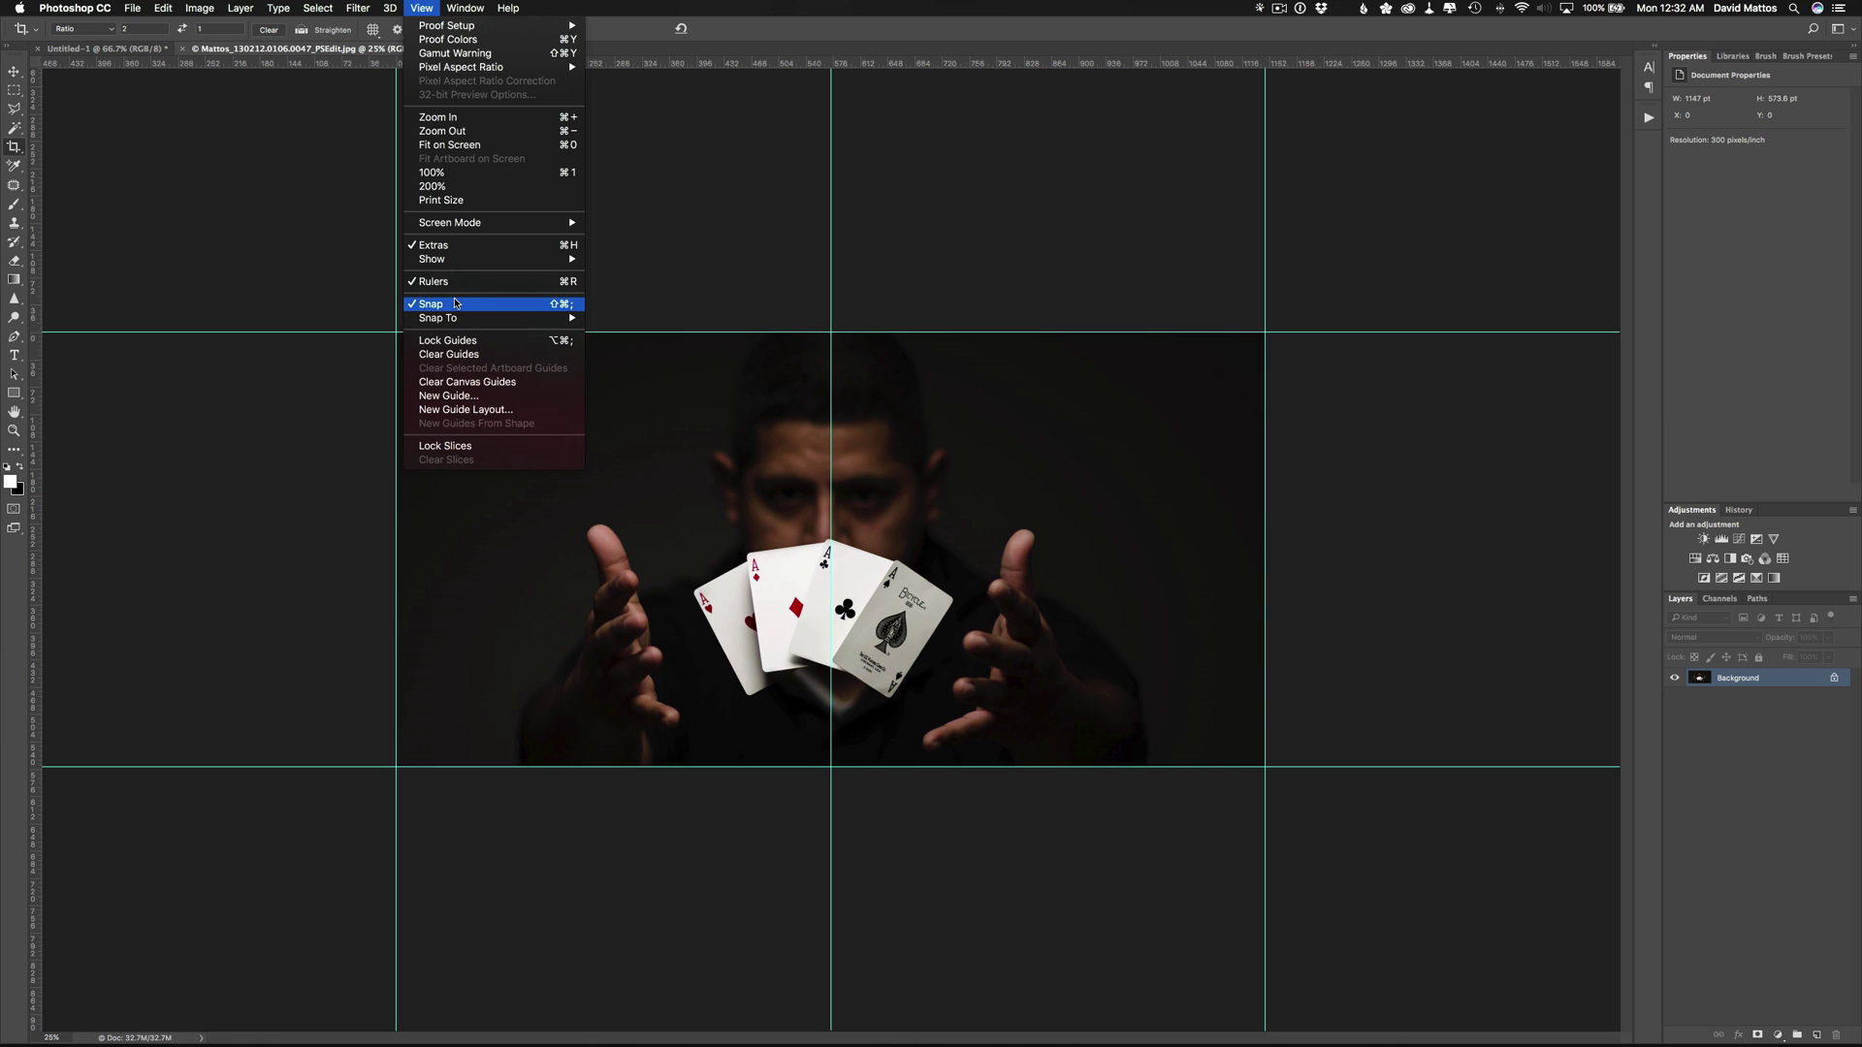
pyautogui.click(710, 436)
pyautogui.press('c')
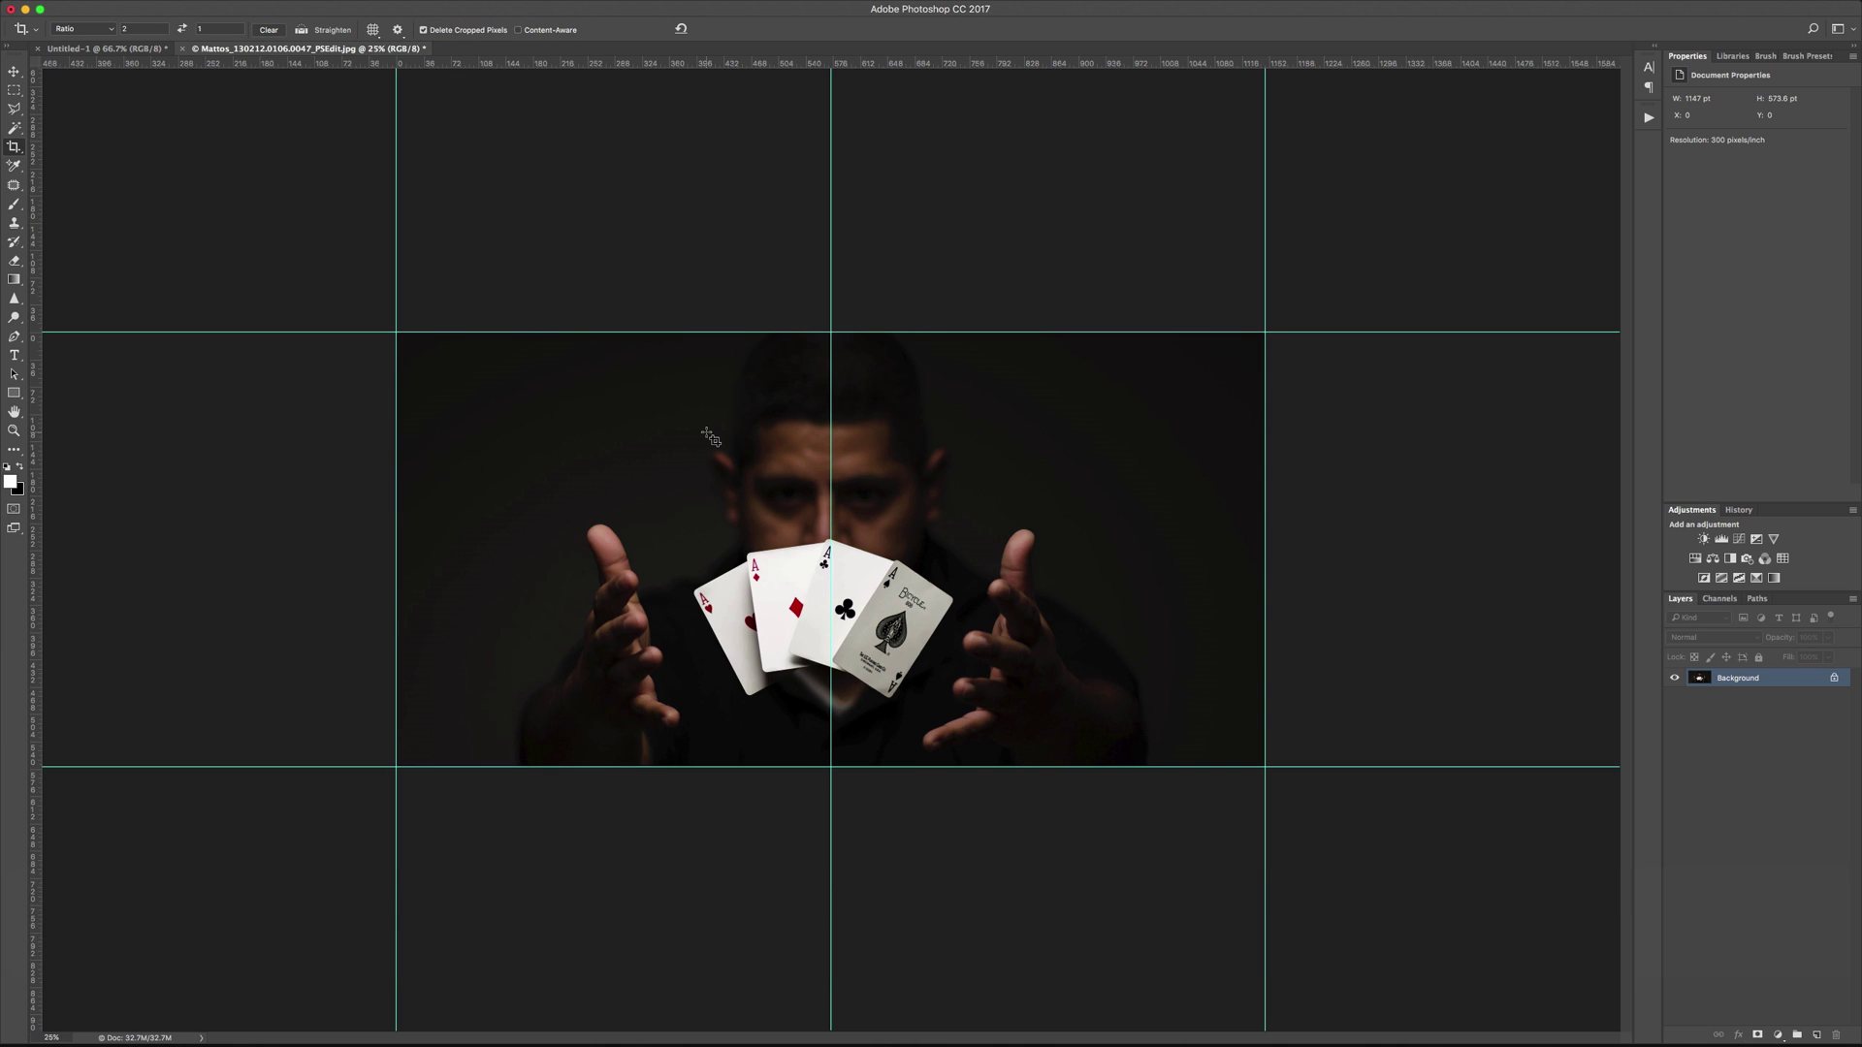
pyautogui.doubleClick(133, 29)
pyautogui.write('1')
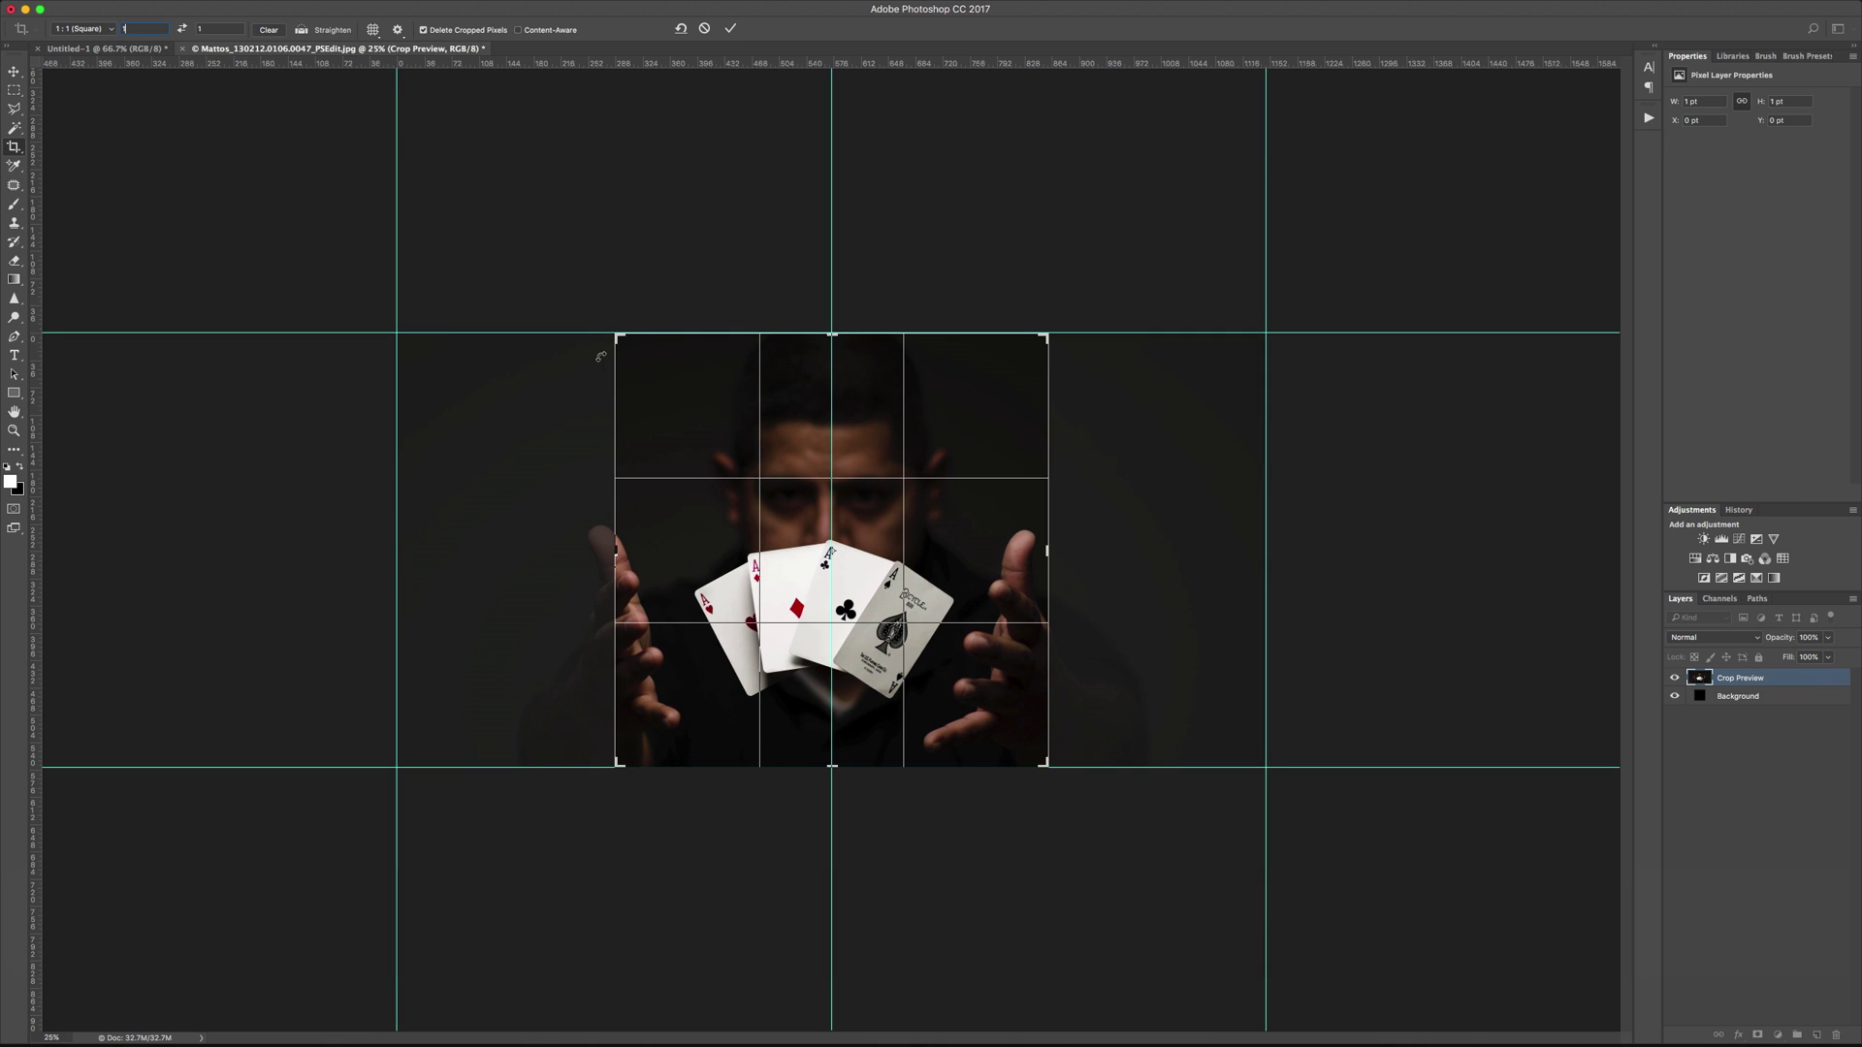
pyautogui.moveTo(728, 465); pyautogui.dragTo(946, 469)
pyautogui.press('Return')
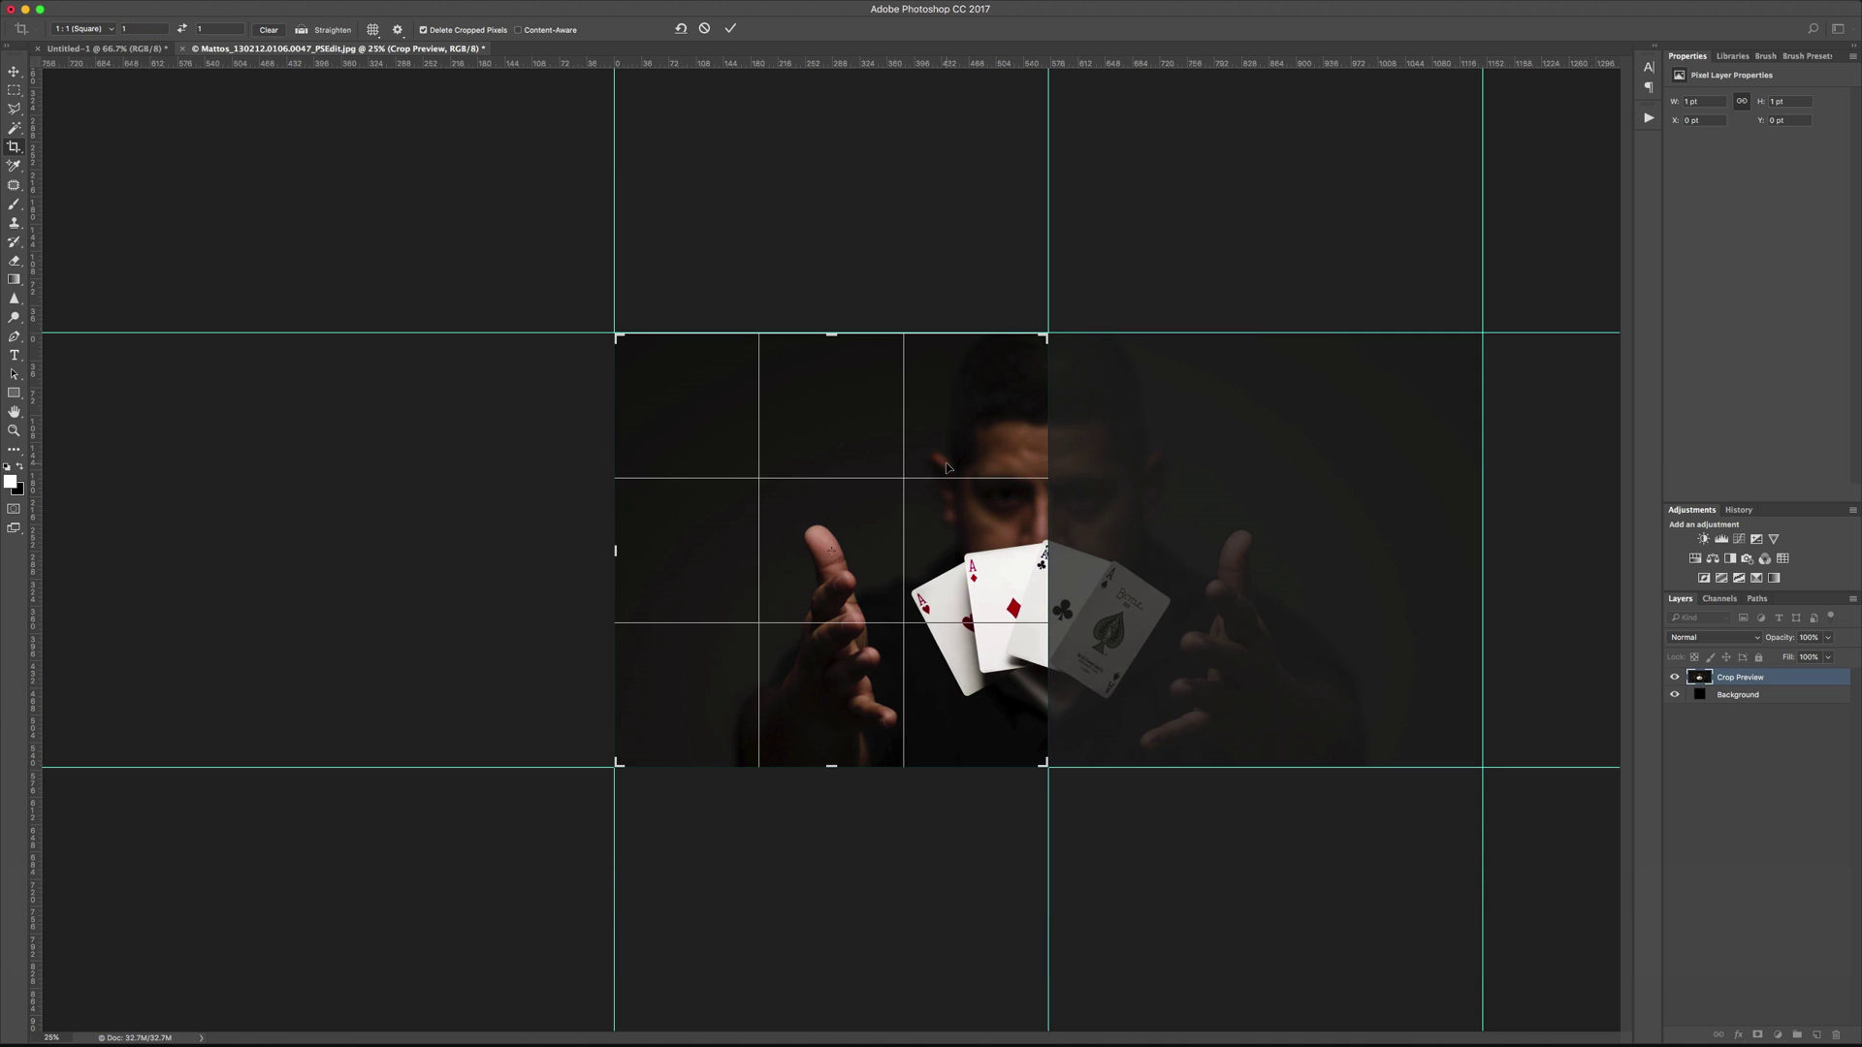
pyautogui.press('Return')
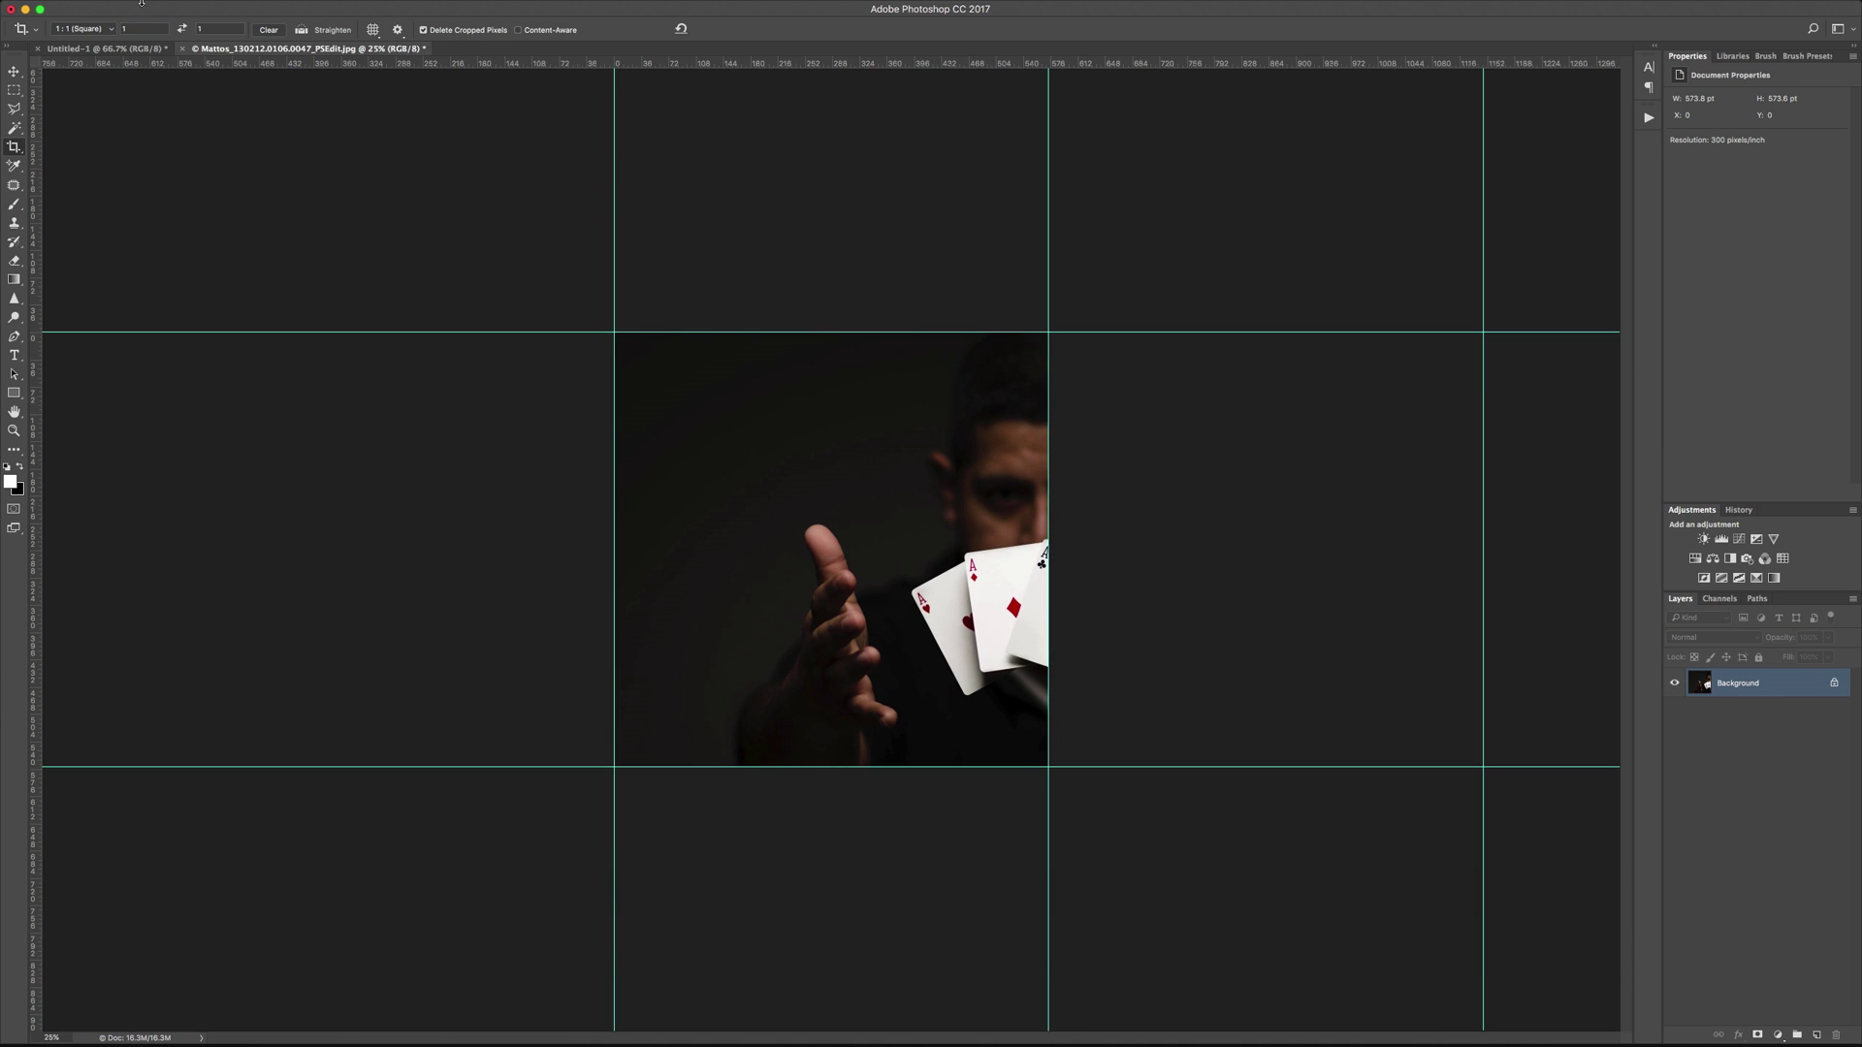
pyautogui.click(133, 9)
# Step: Save the left square crop as Image01.jpg at JPEG quality 12
pyautogui.click(171, 167)
pyautogui.press('shift+super+s')
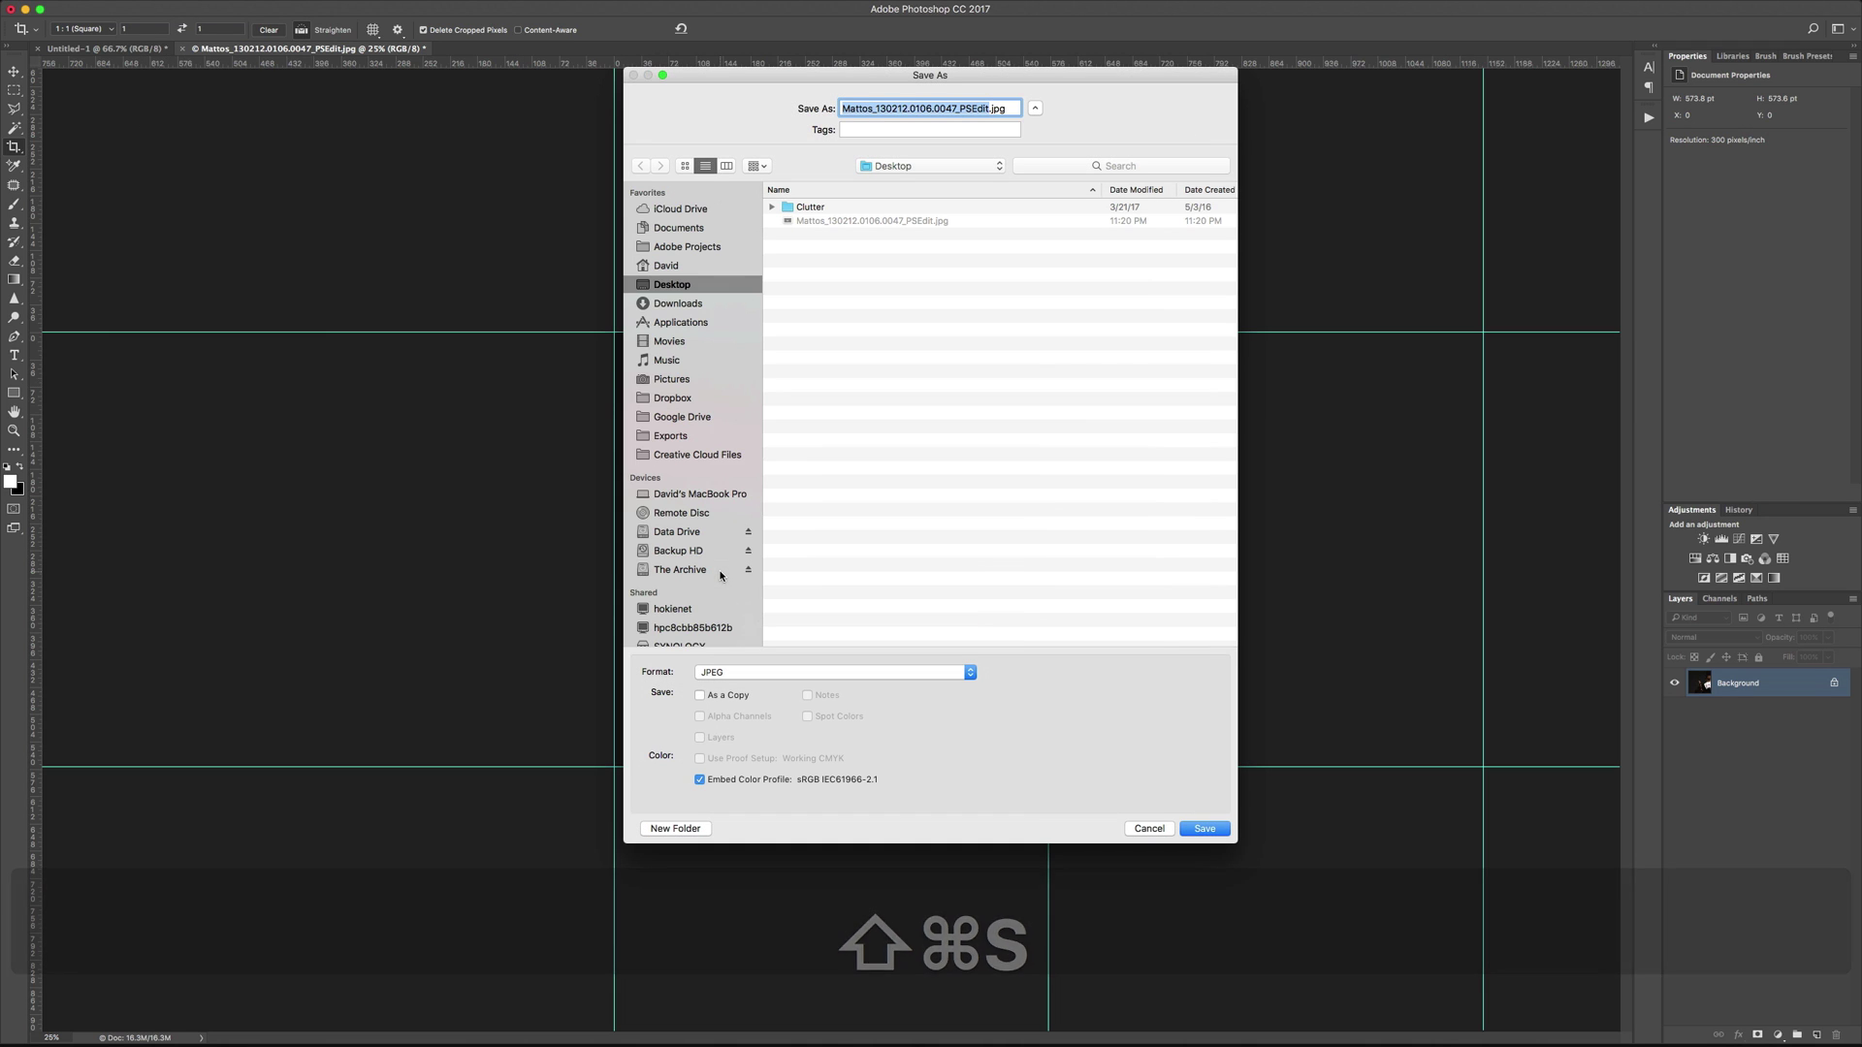
pyautogui.write('Image')
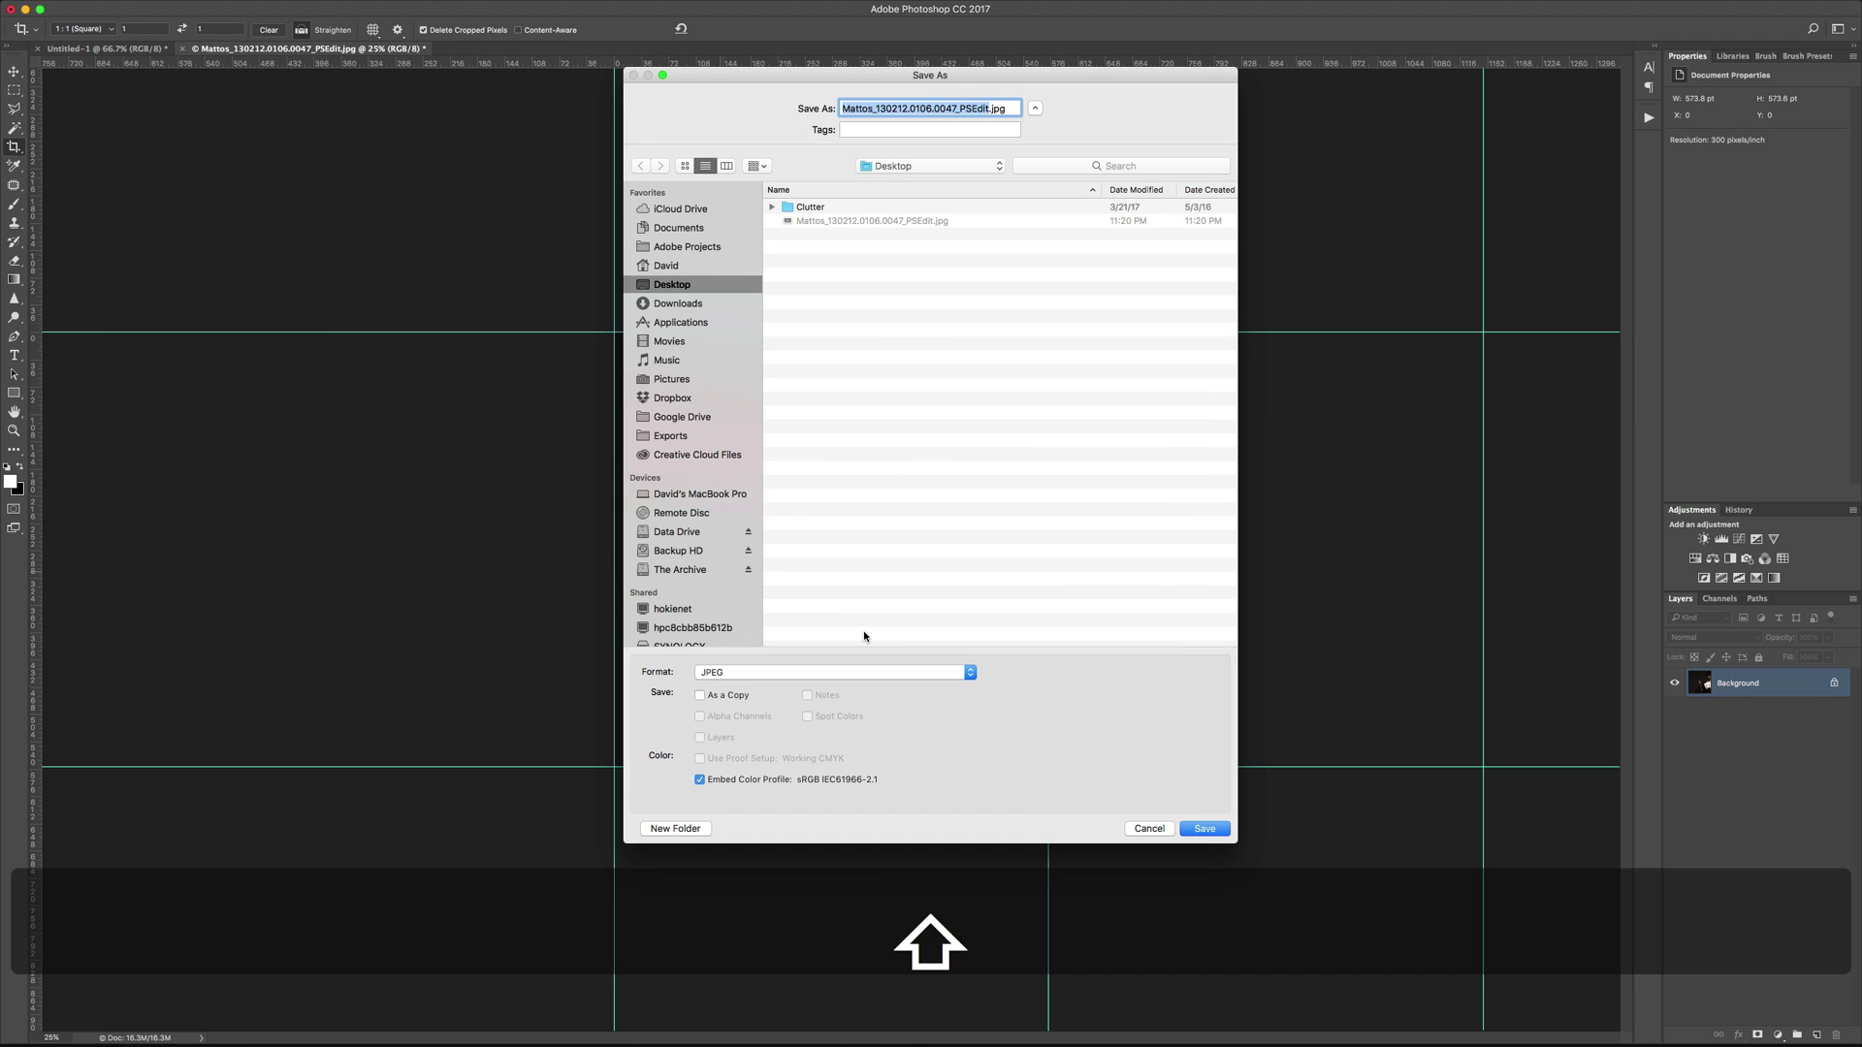
pyautogui.write('1')
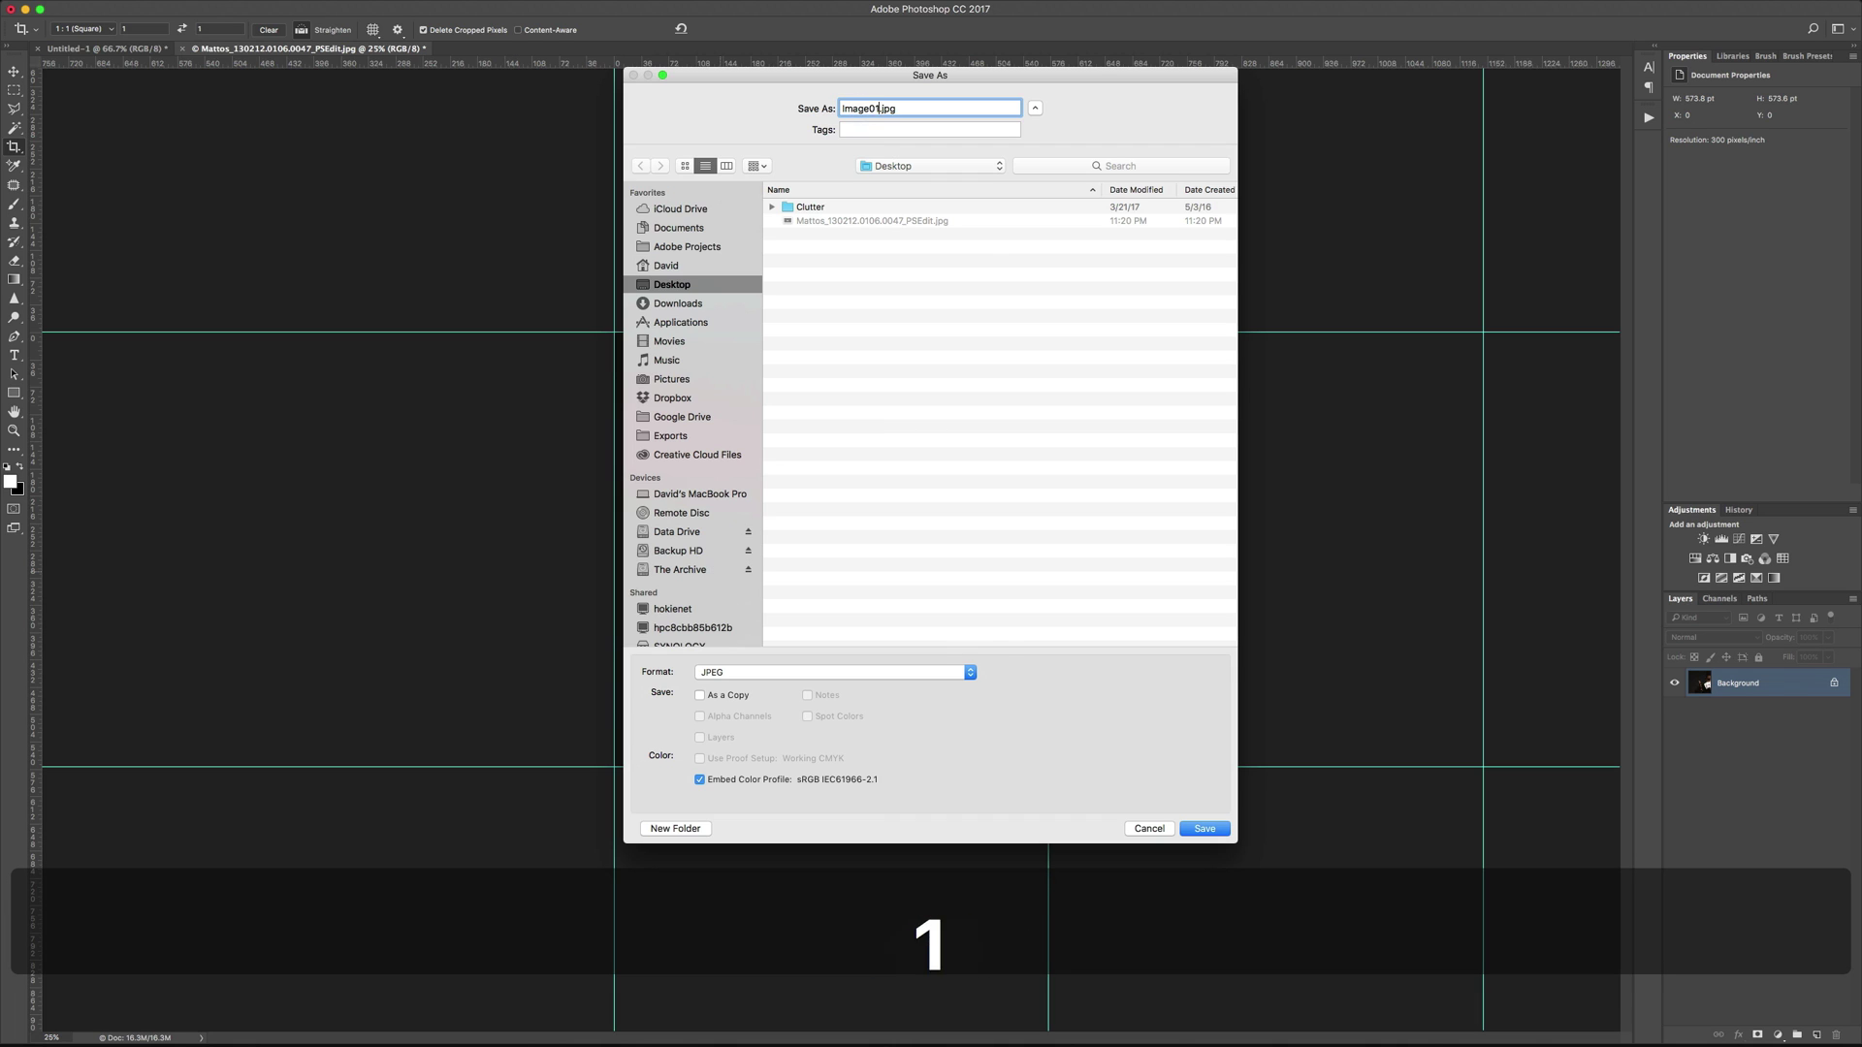
pyautogui.press('Return')
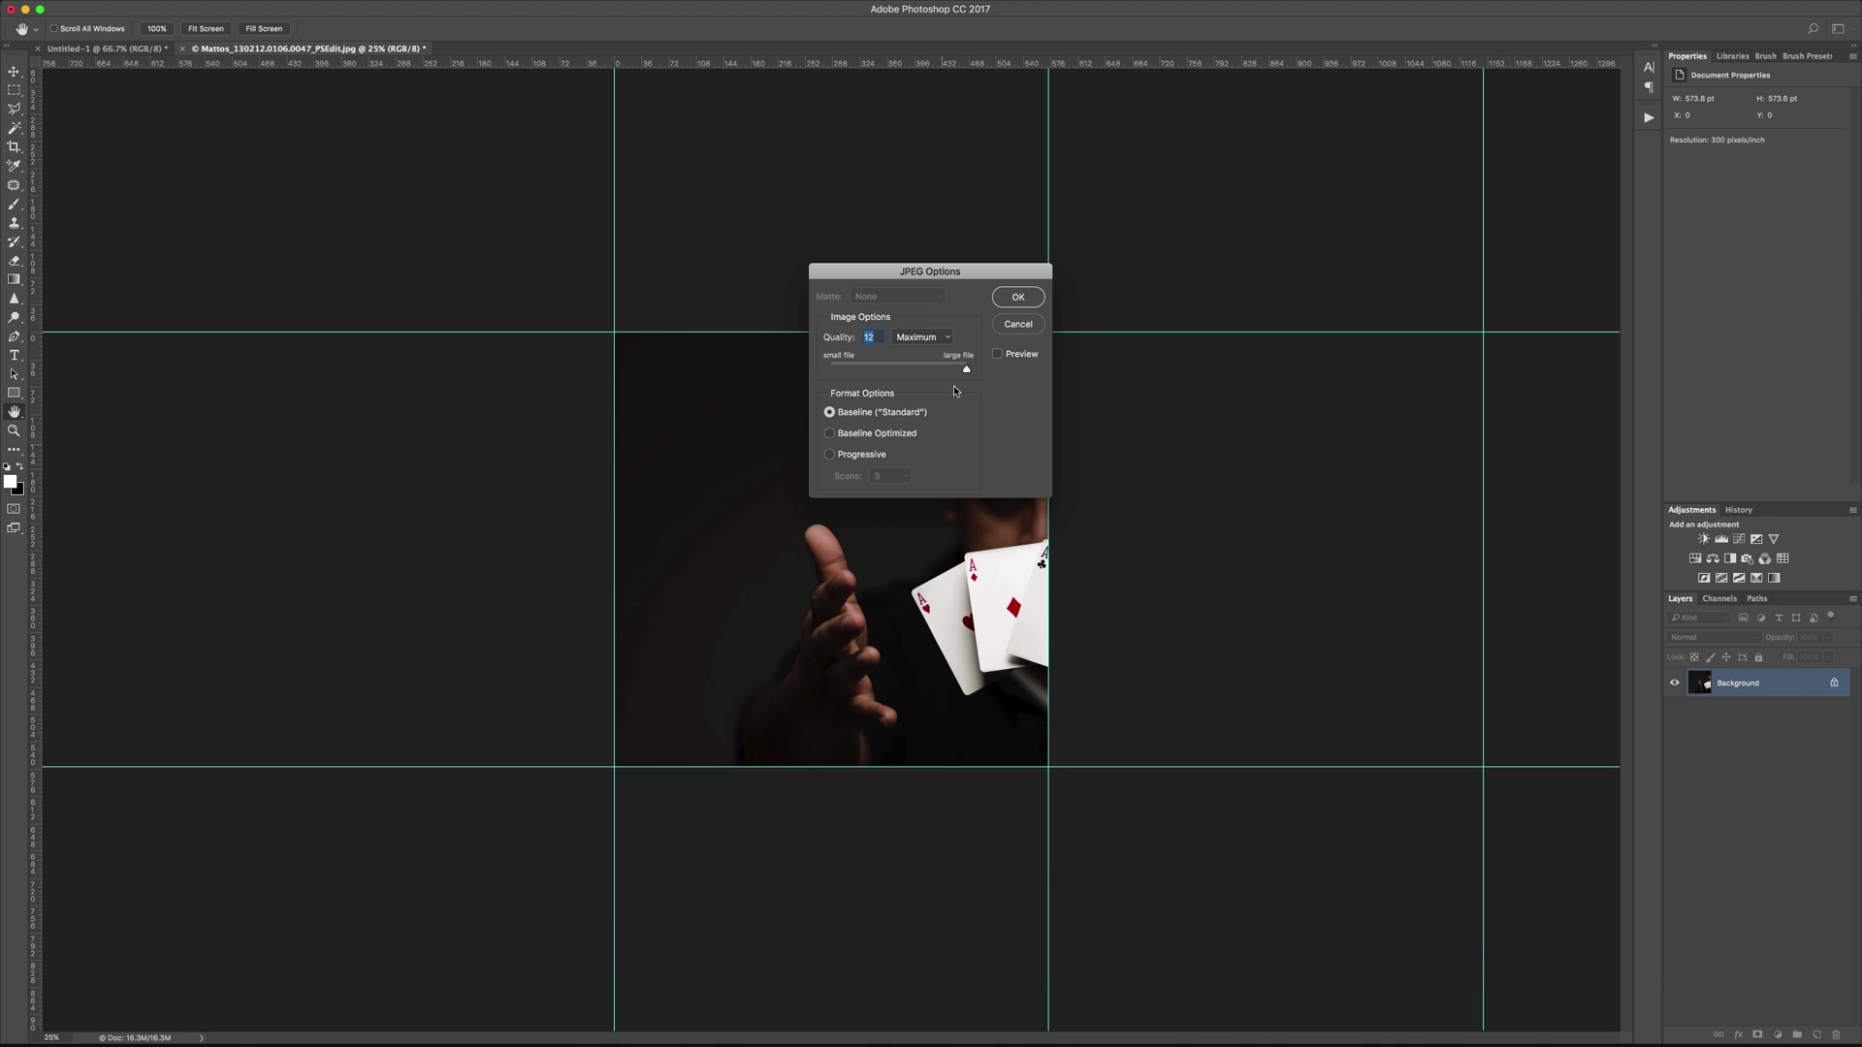
pyautogui.click(1014, 297)
pyautogui.press('c')
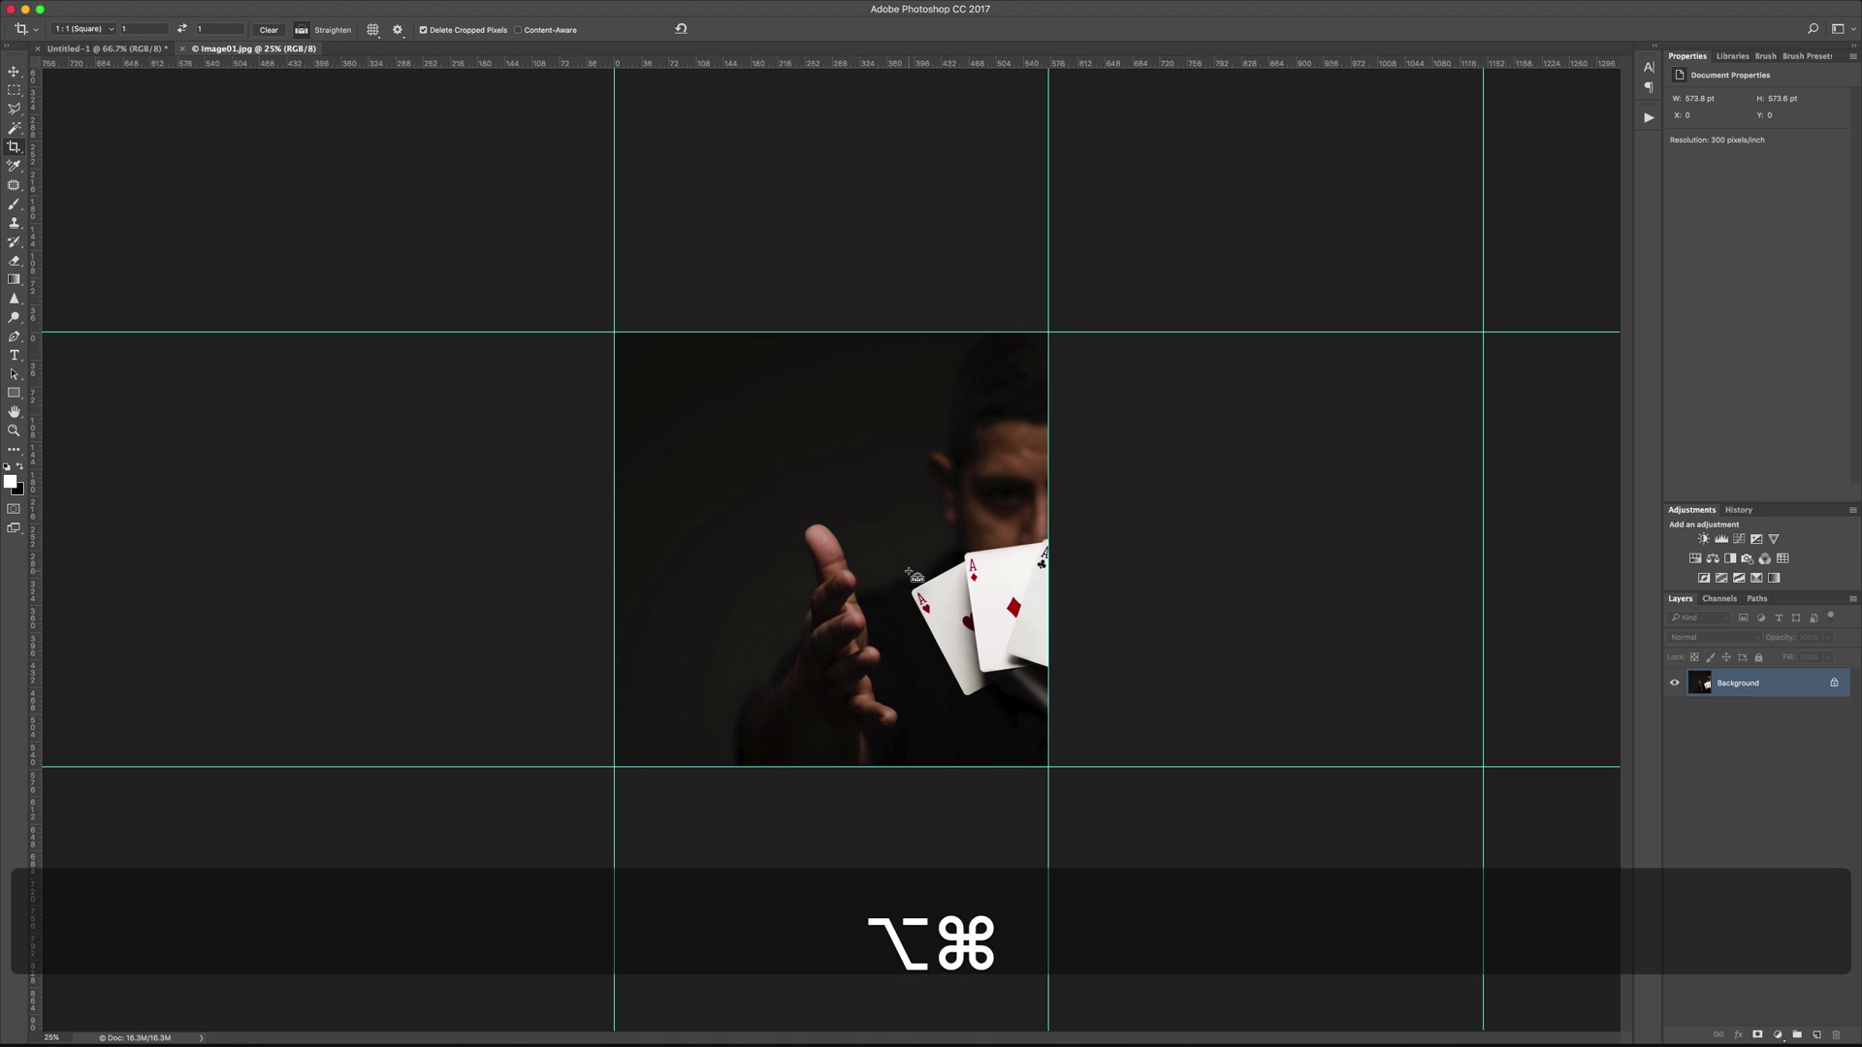
# Step: Undo the left crop and re-crop a square over the right half of the photo
pyautogui.press('alt+super+z')
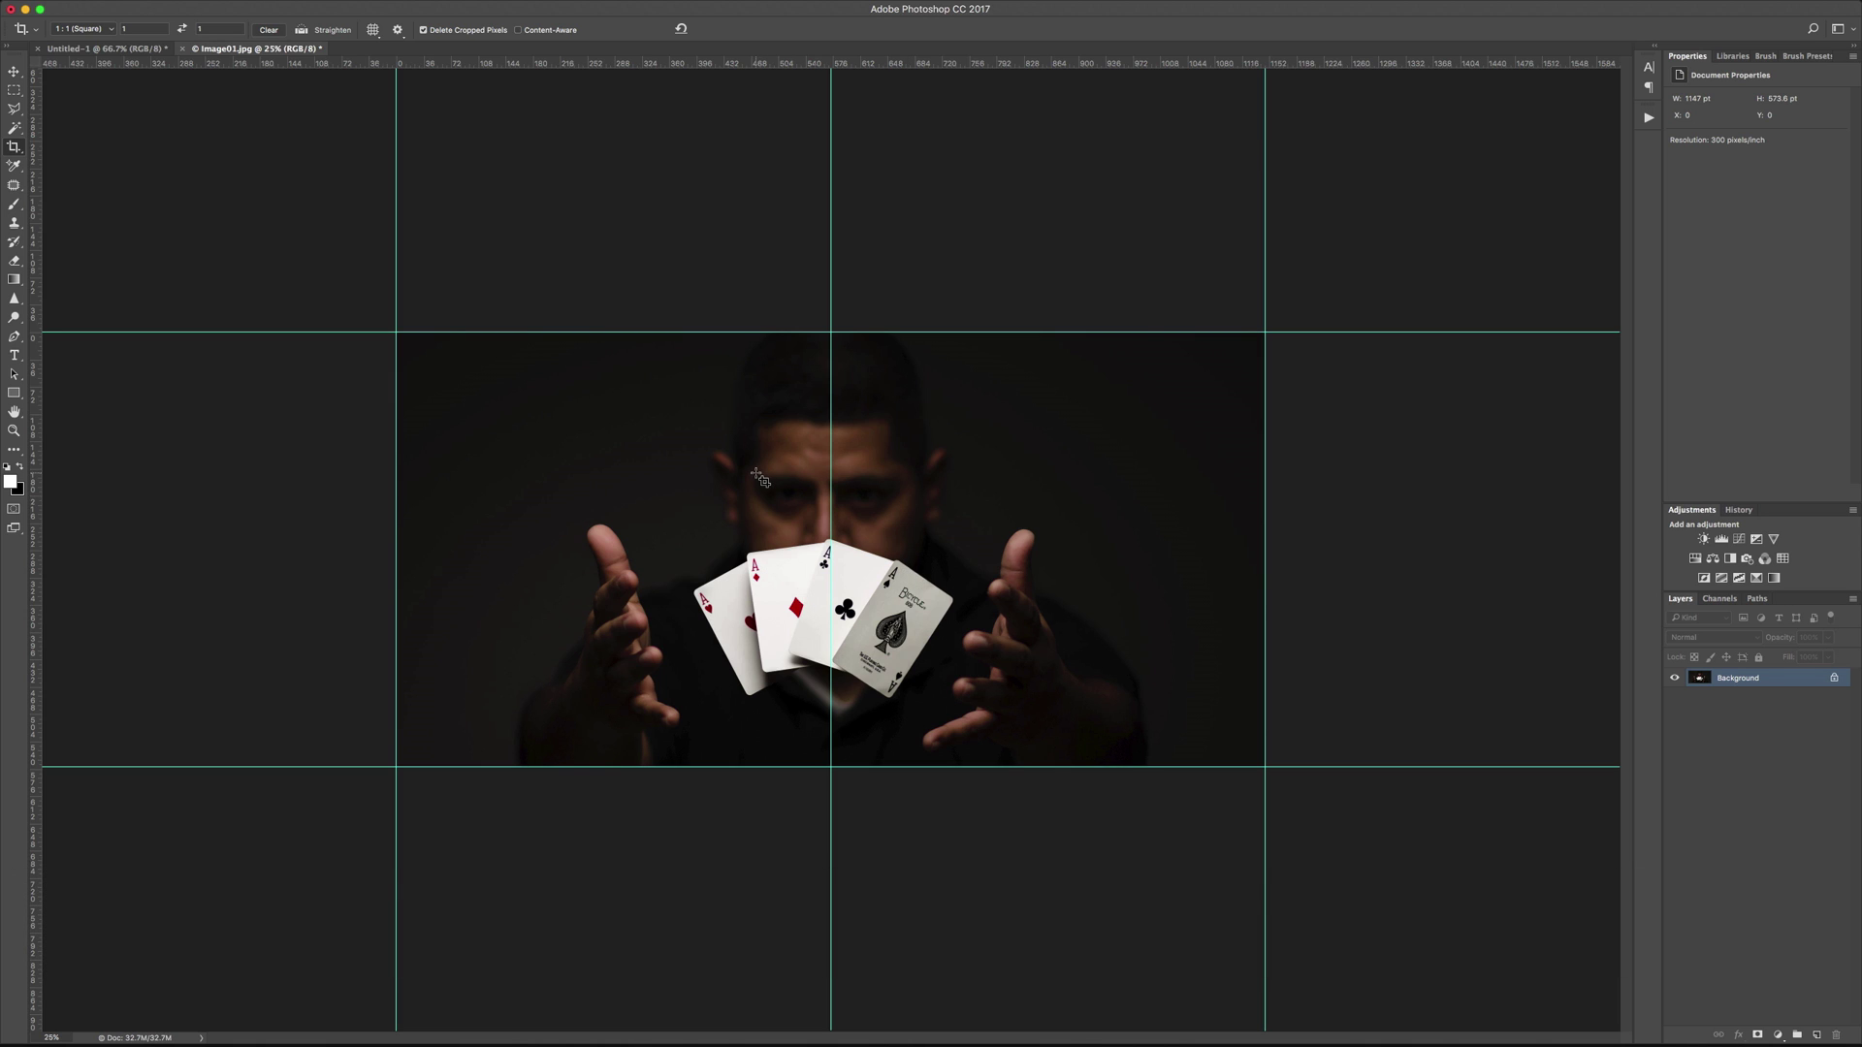
pyautogui.press('c')
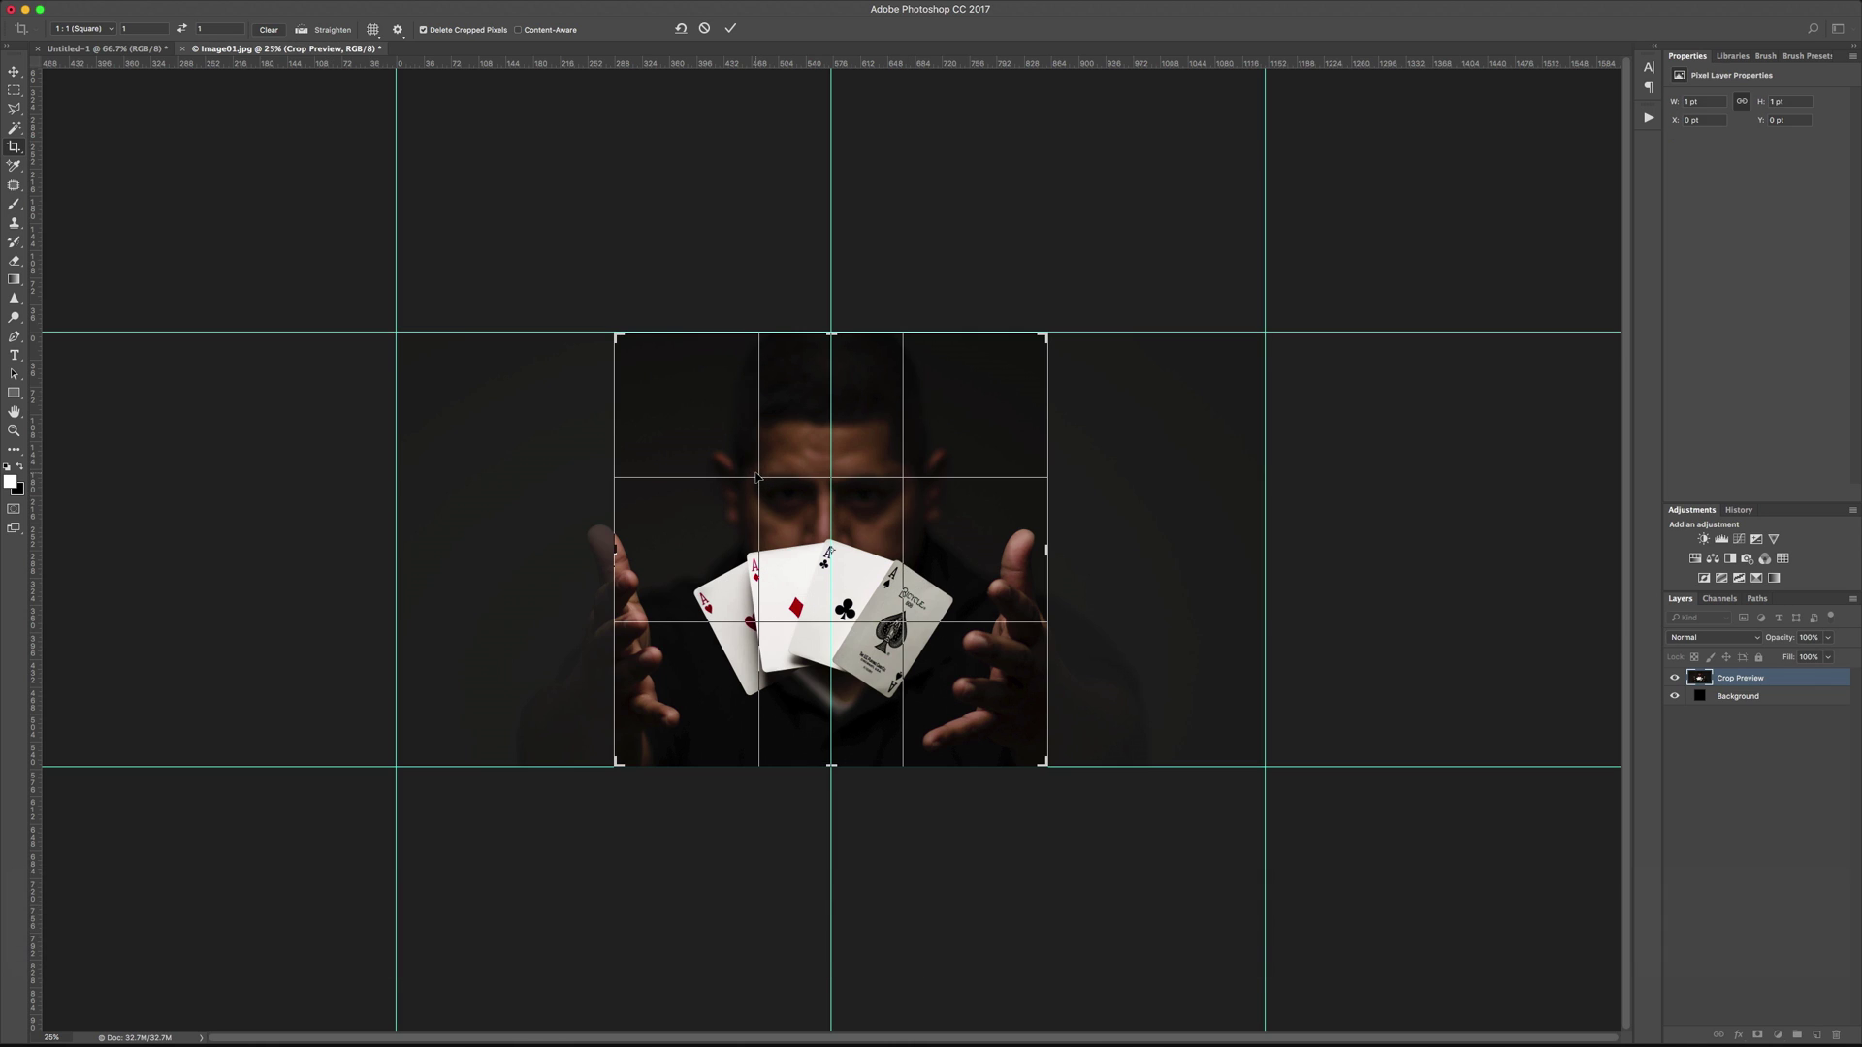
pyautogui.moveTo(852, 448); pyautogui.dragTo(654, 447)
pyautogui.press('Return')
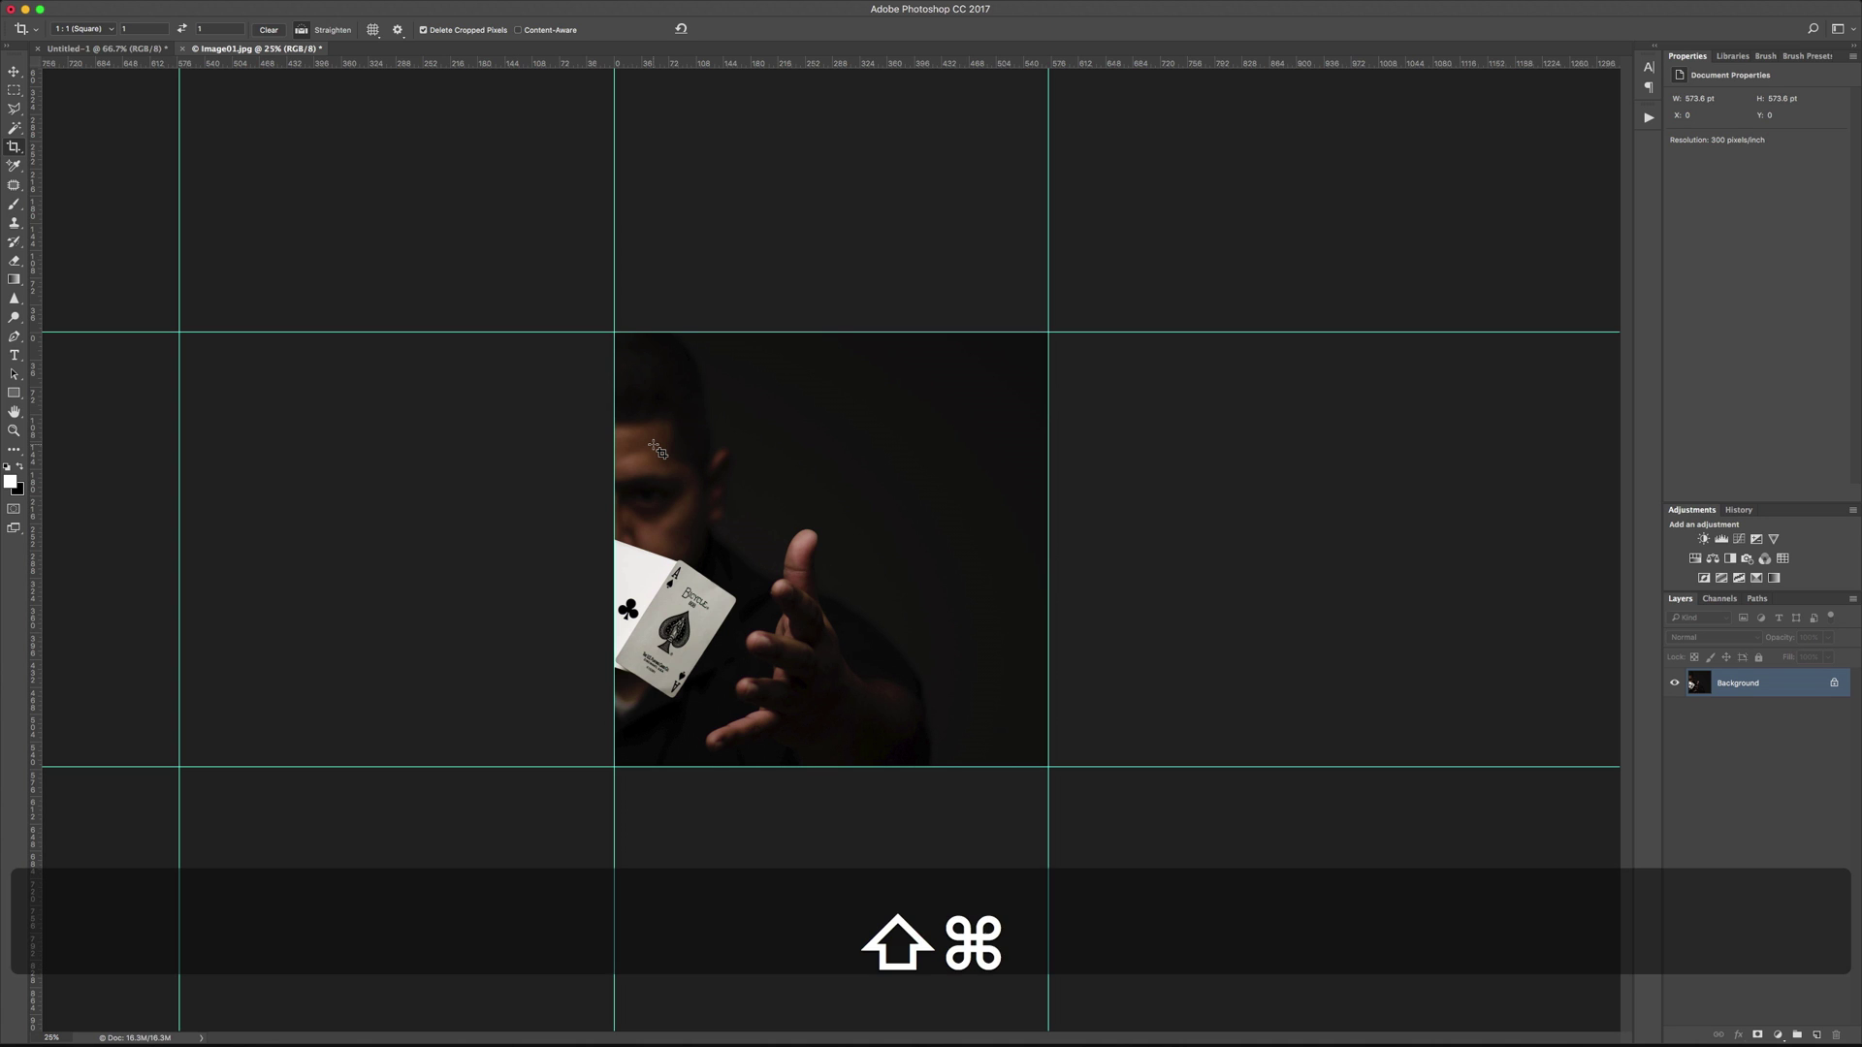
# Step: Save the right square crop as Image02.jpg at maximum JPEG quality
pyautogui.press('shift+super+s')
pyautogui.write('Image02')
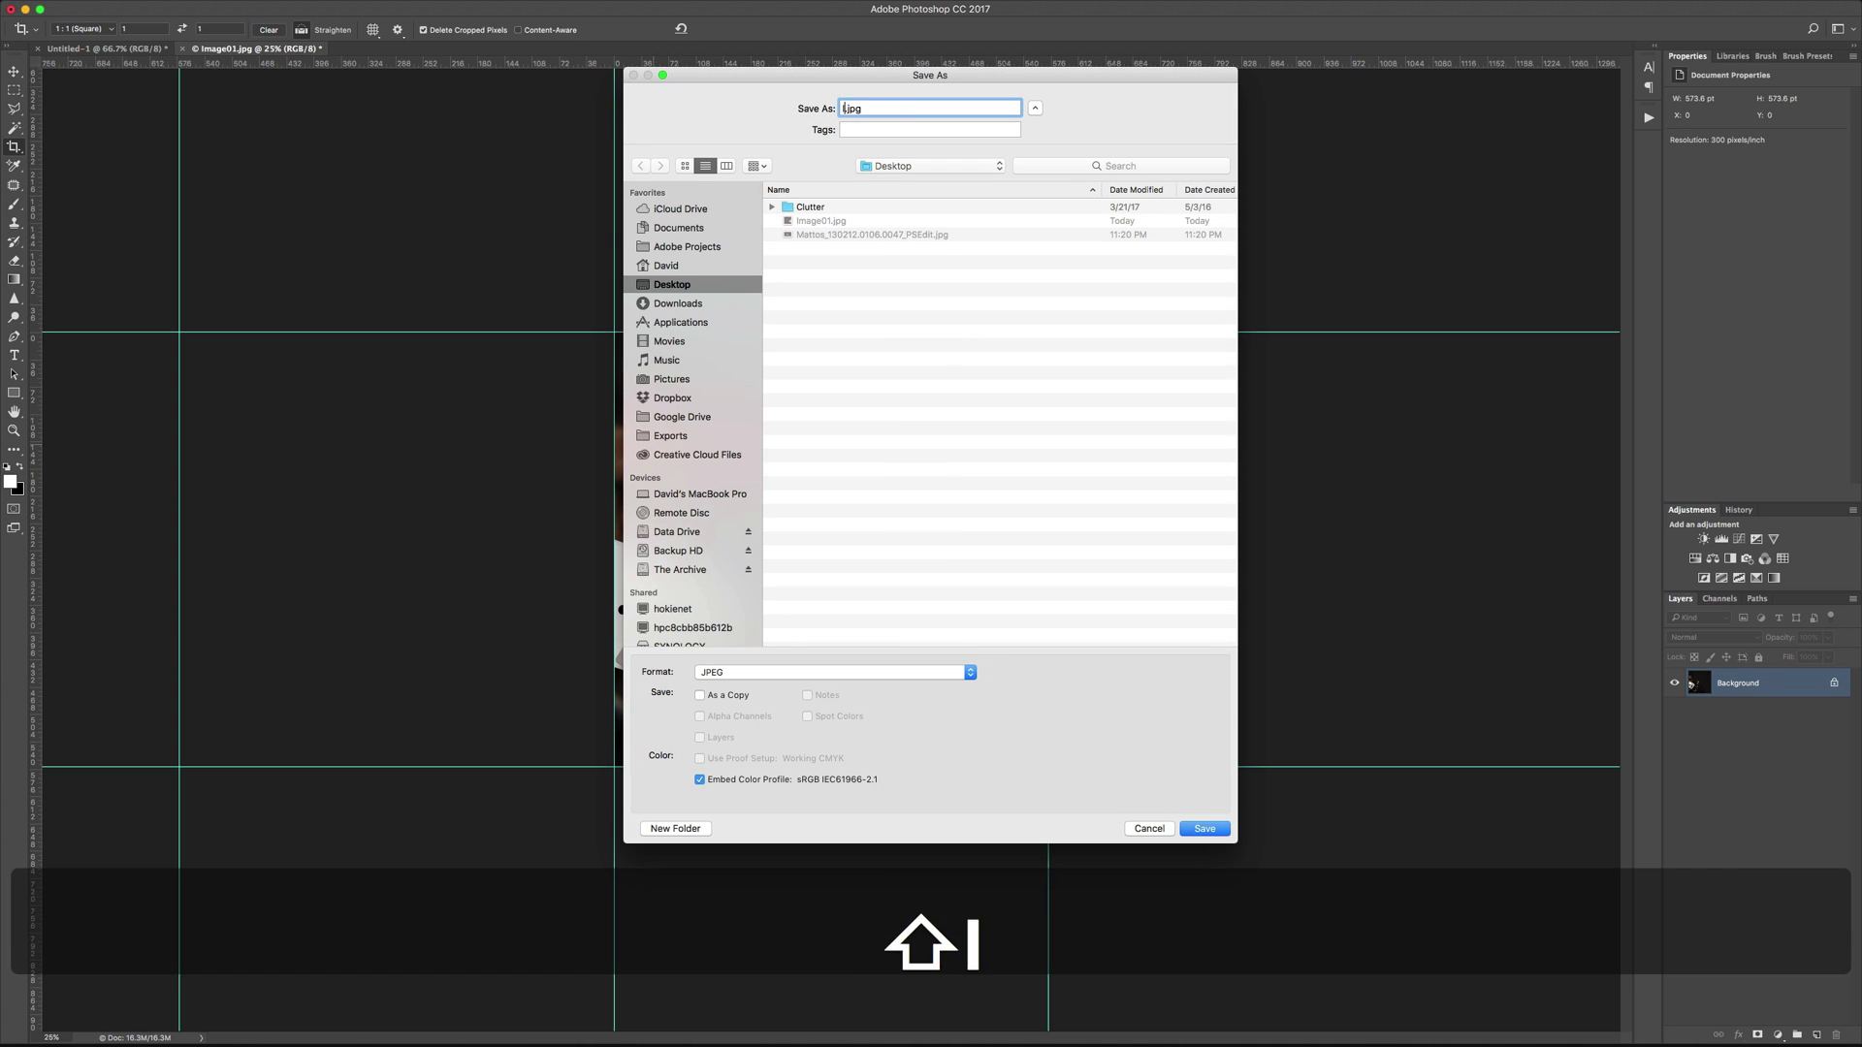
pyautogui.press('Return')
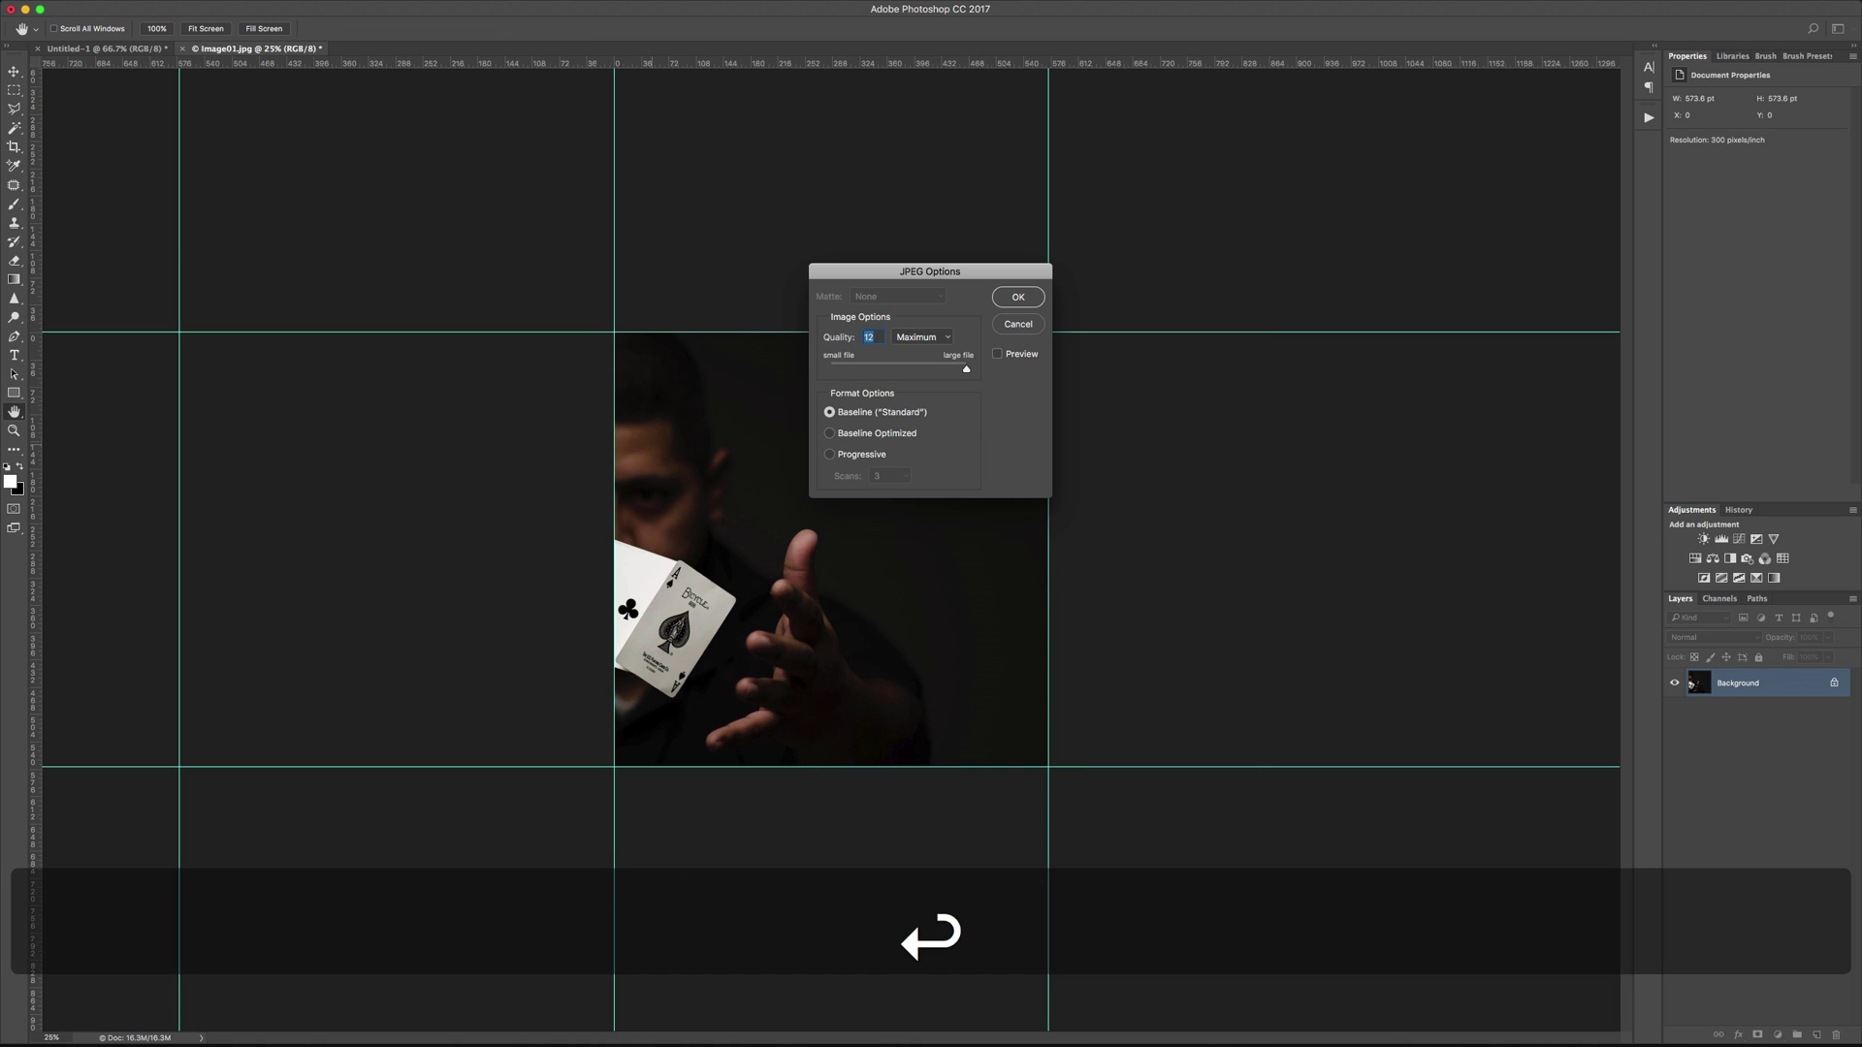
pyautogui.press('Return')
pyautogui.press('c')
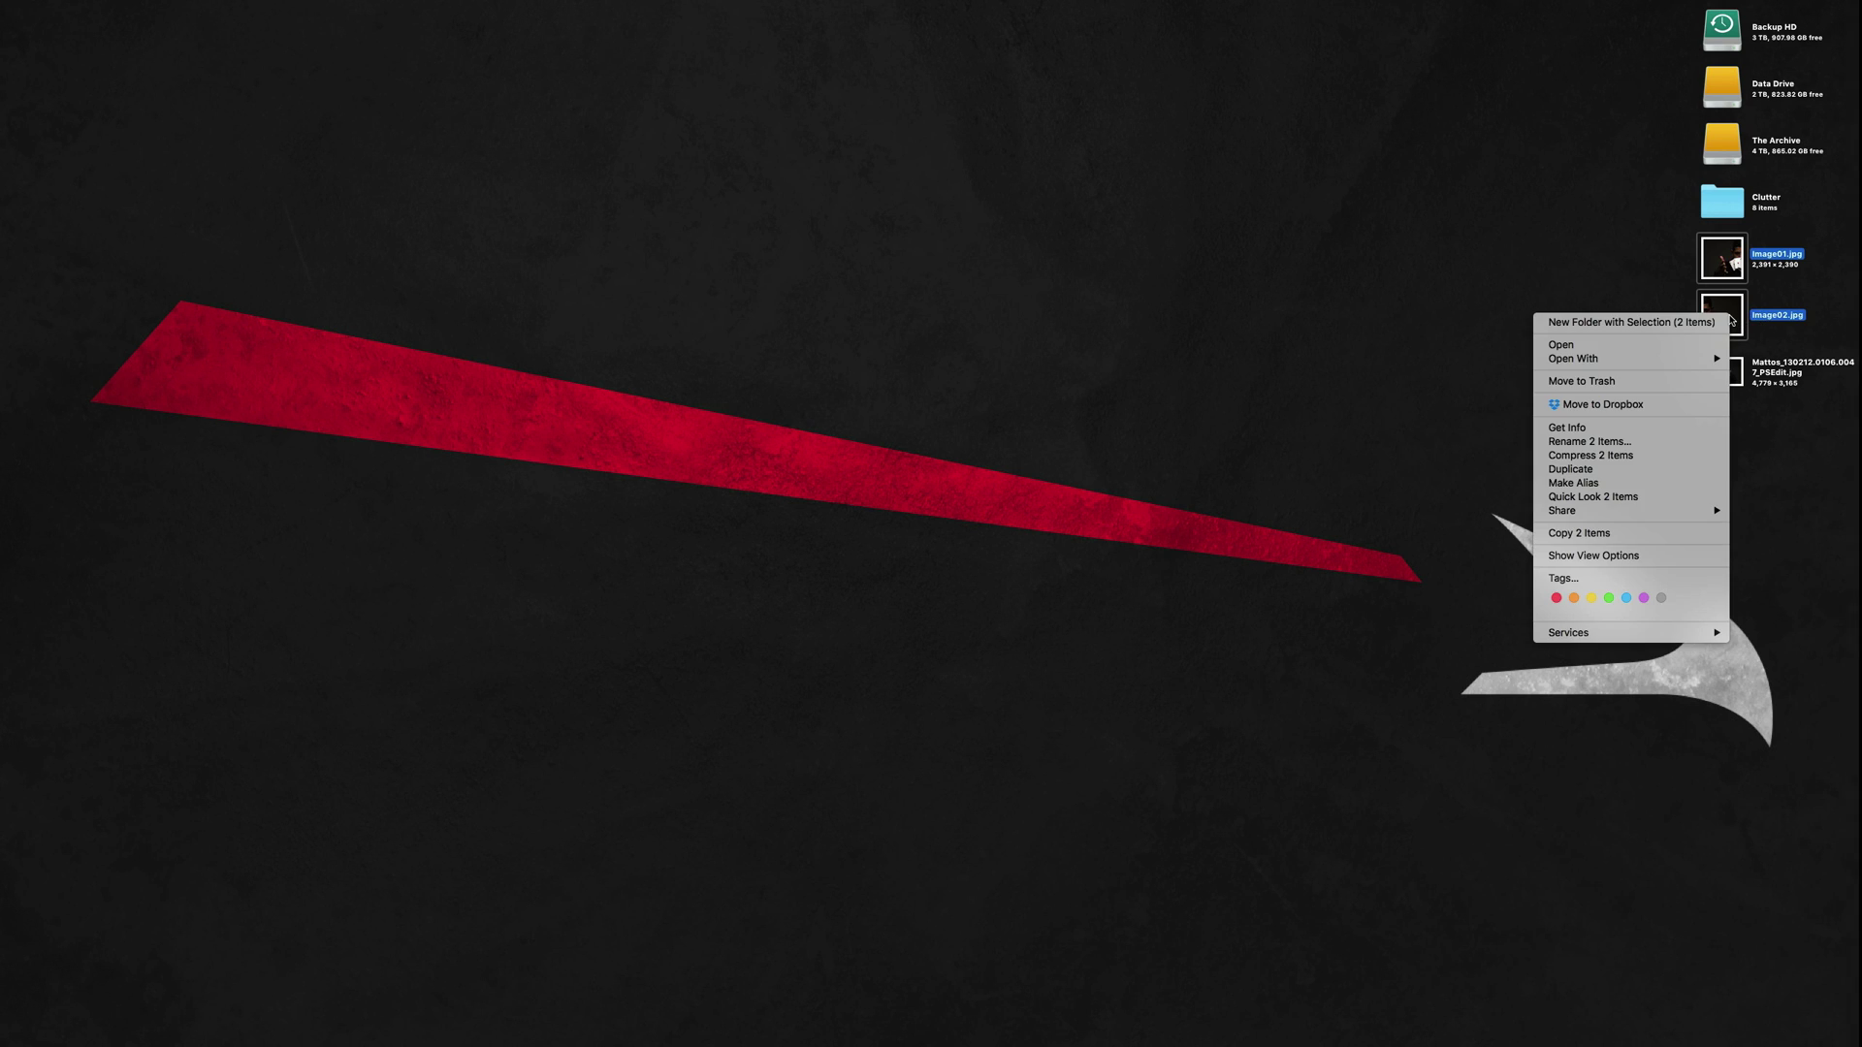
# Step: AirDrop both square JPEGs from the desktop to the iPhone
pyautogui.moveTo(1659, 511)
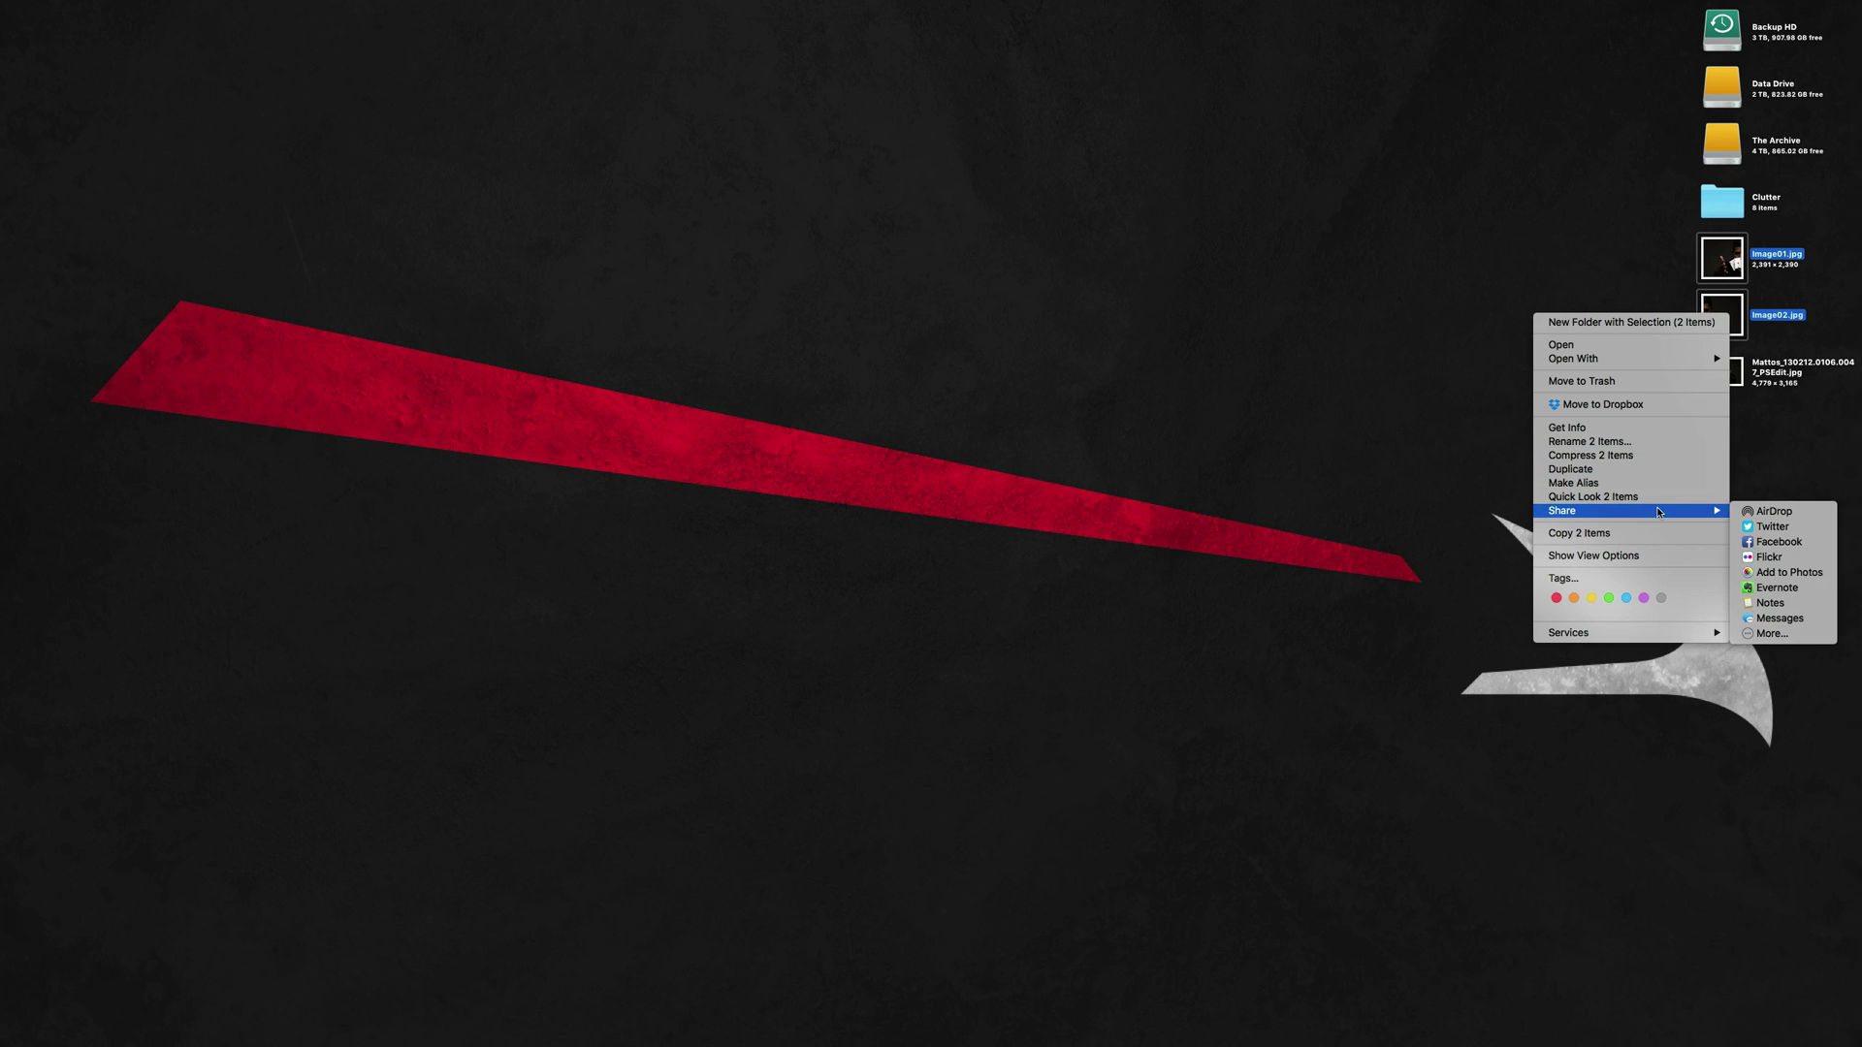
pyautogui.click(1778, 514)
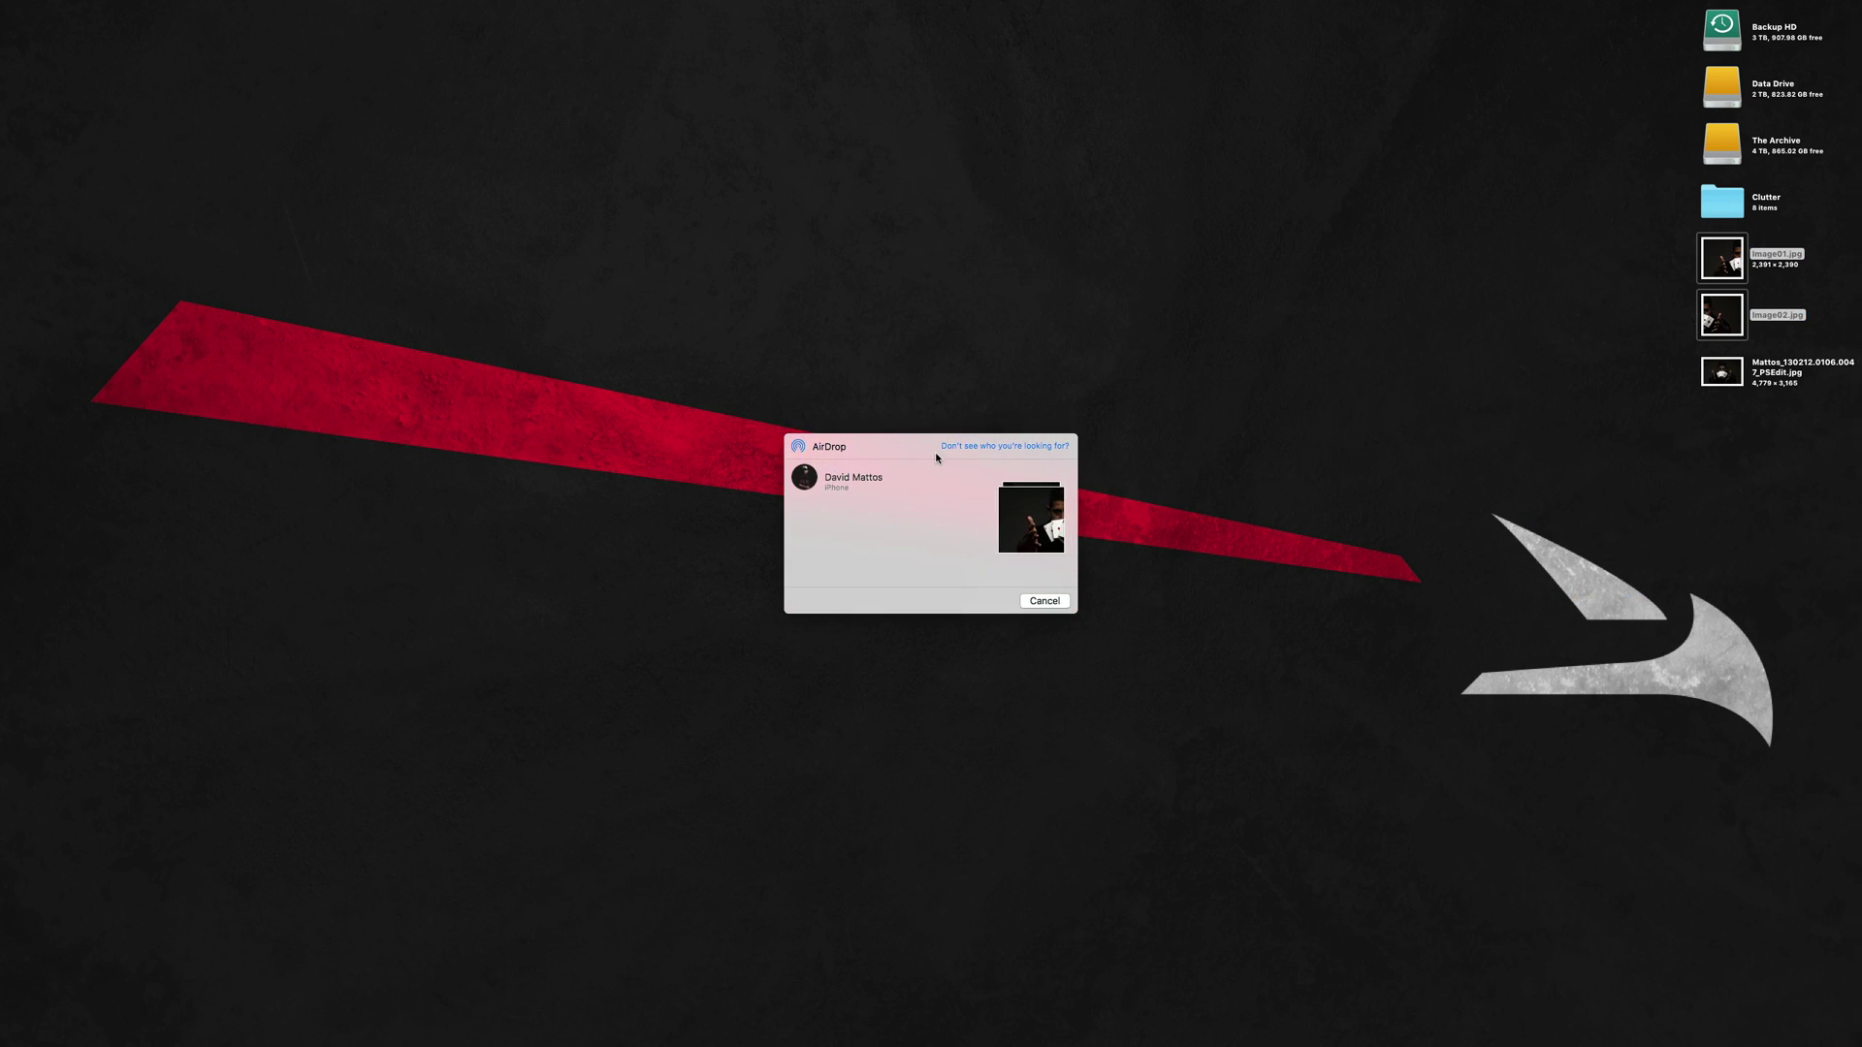
pyautogui.click(804, 479)
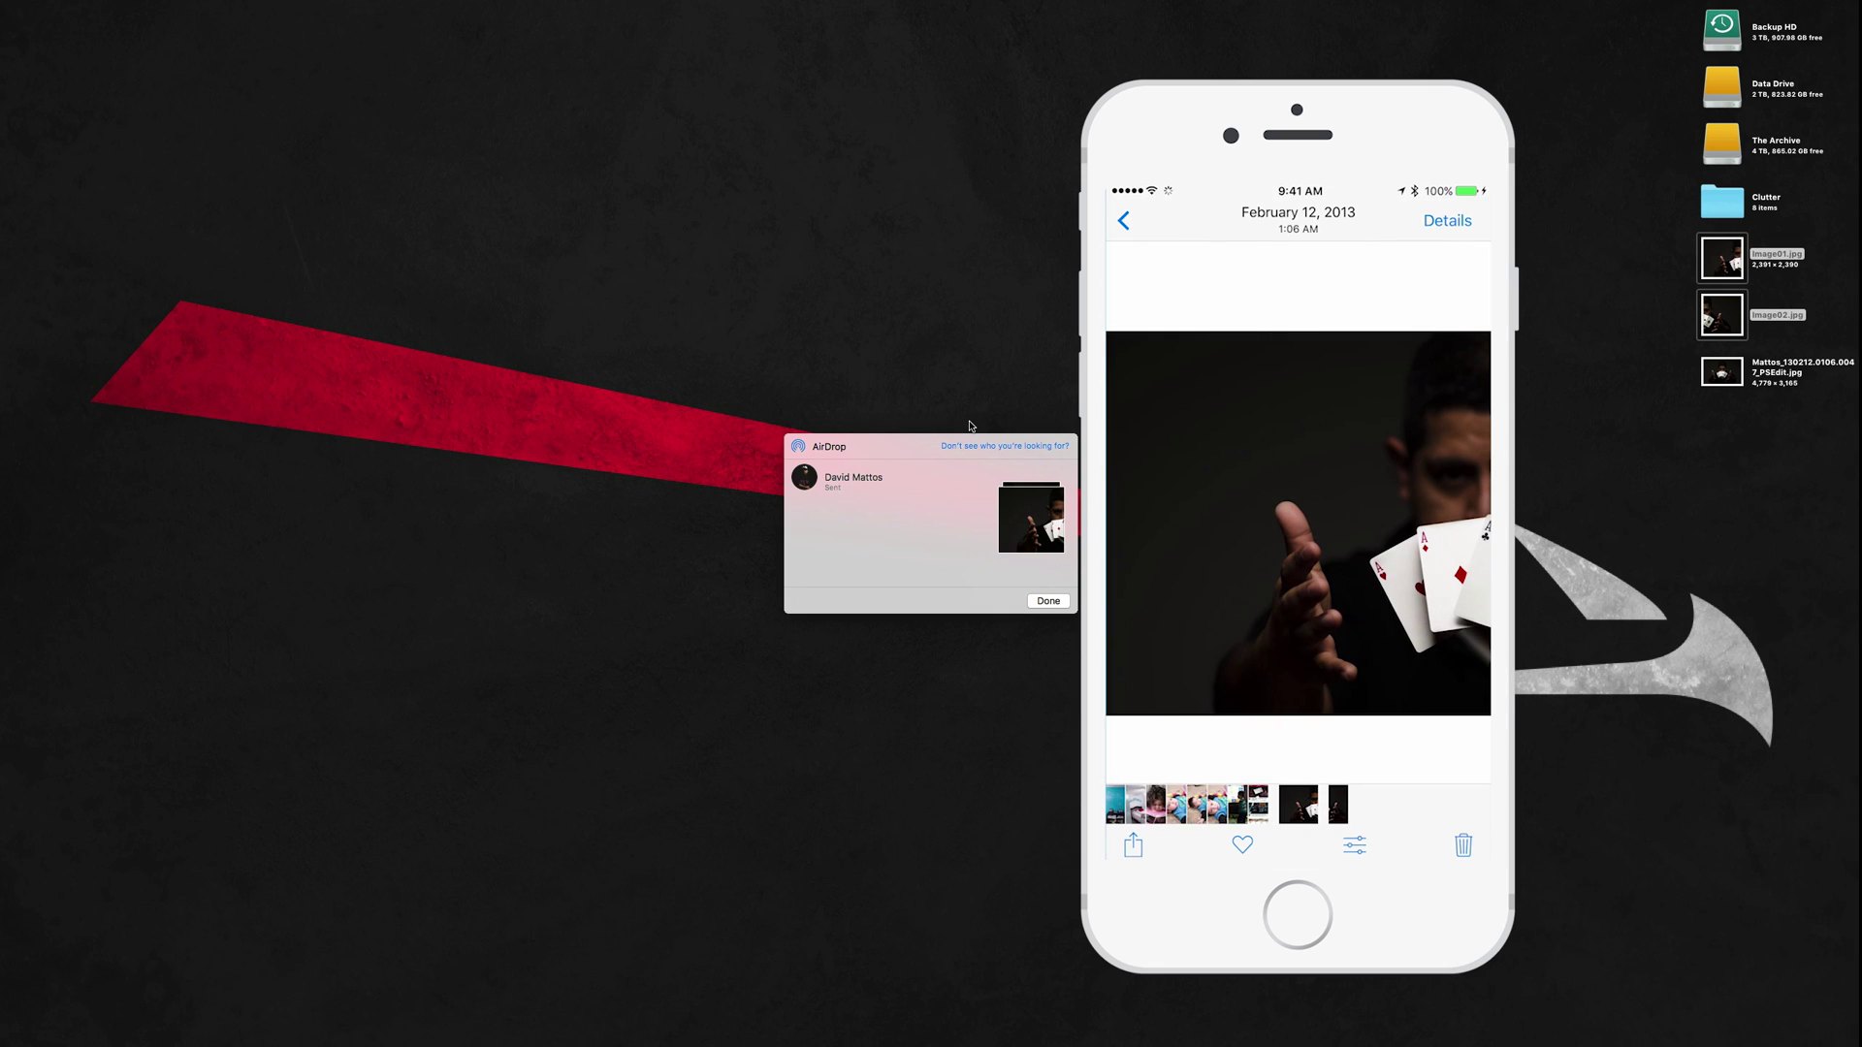
# Step: Close the finished AirDrop transfer window
pyautogui.click(1041, 598)
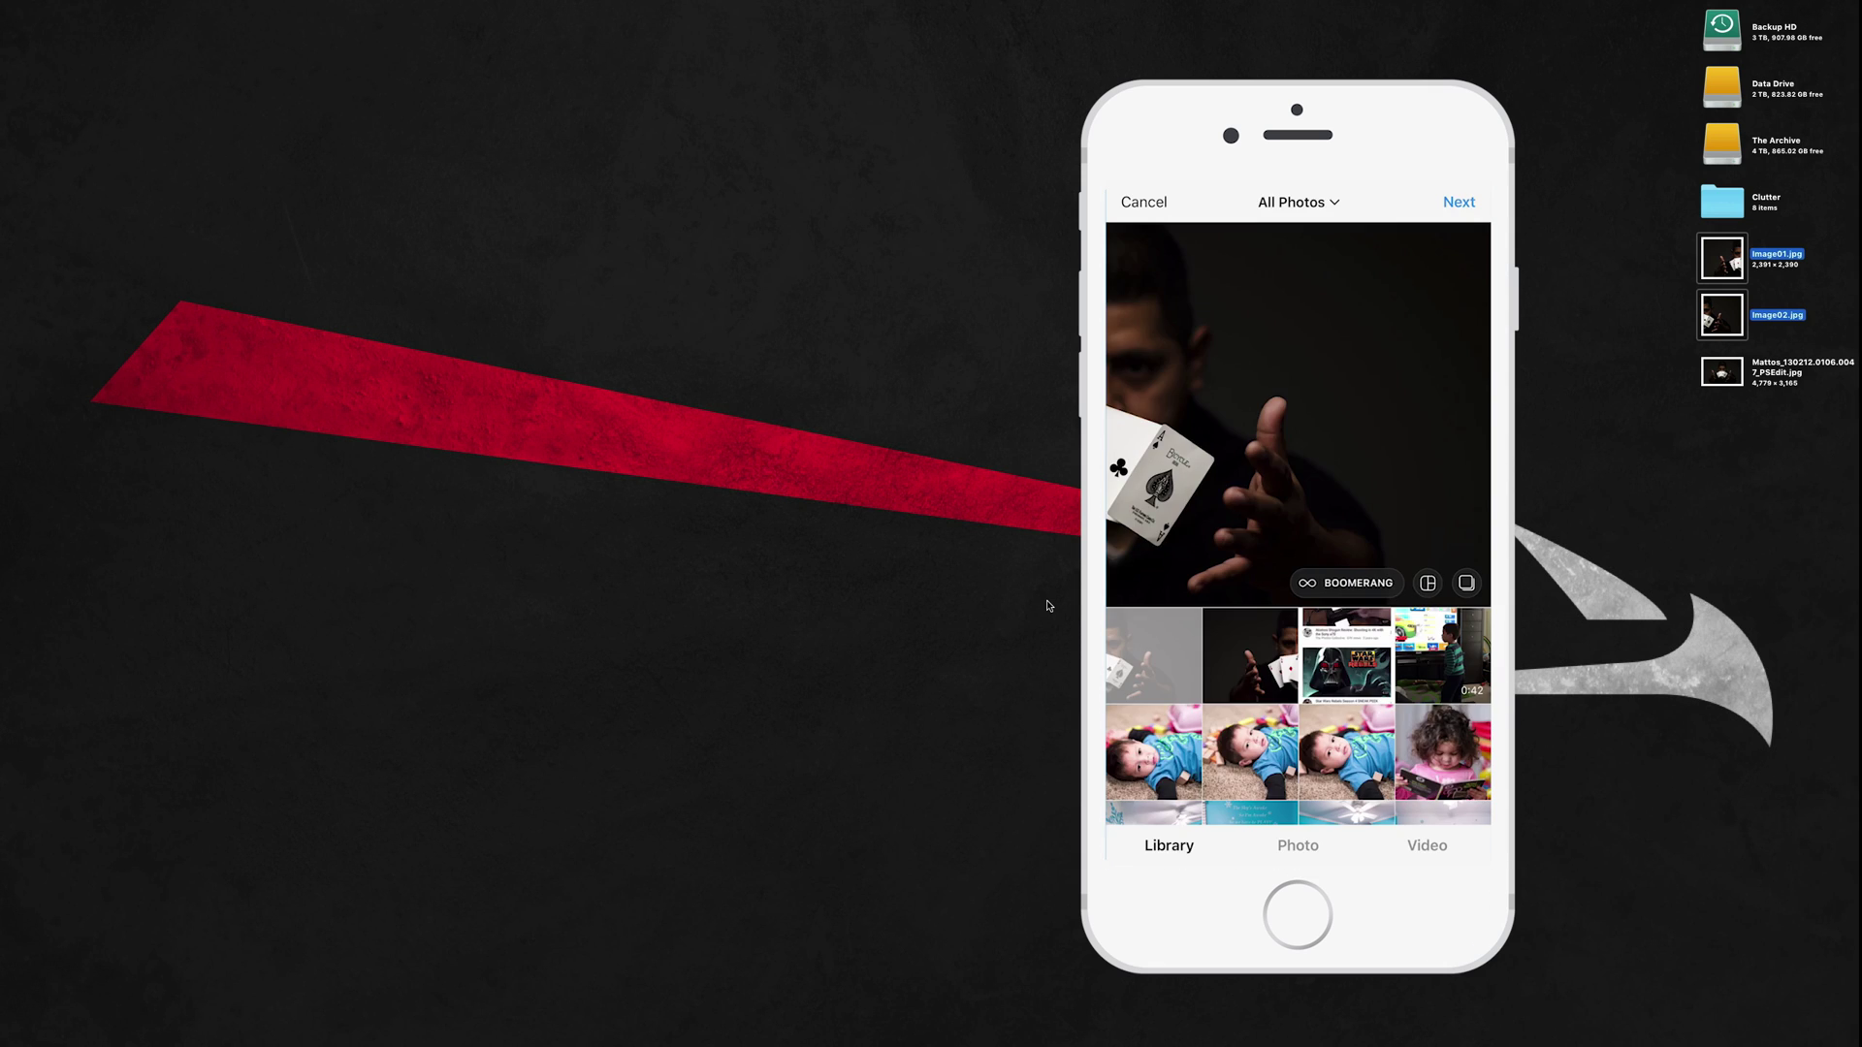
pyautogui.moveTo(1016, 1044)
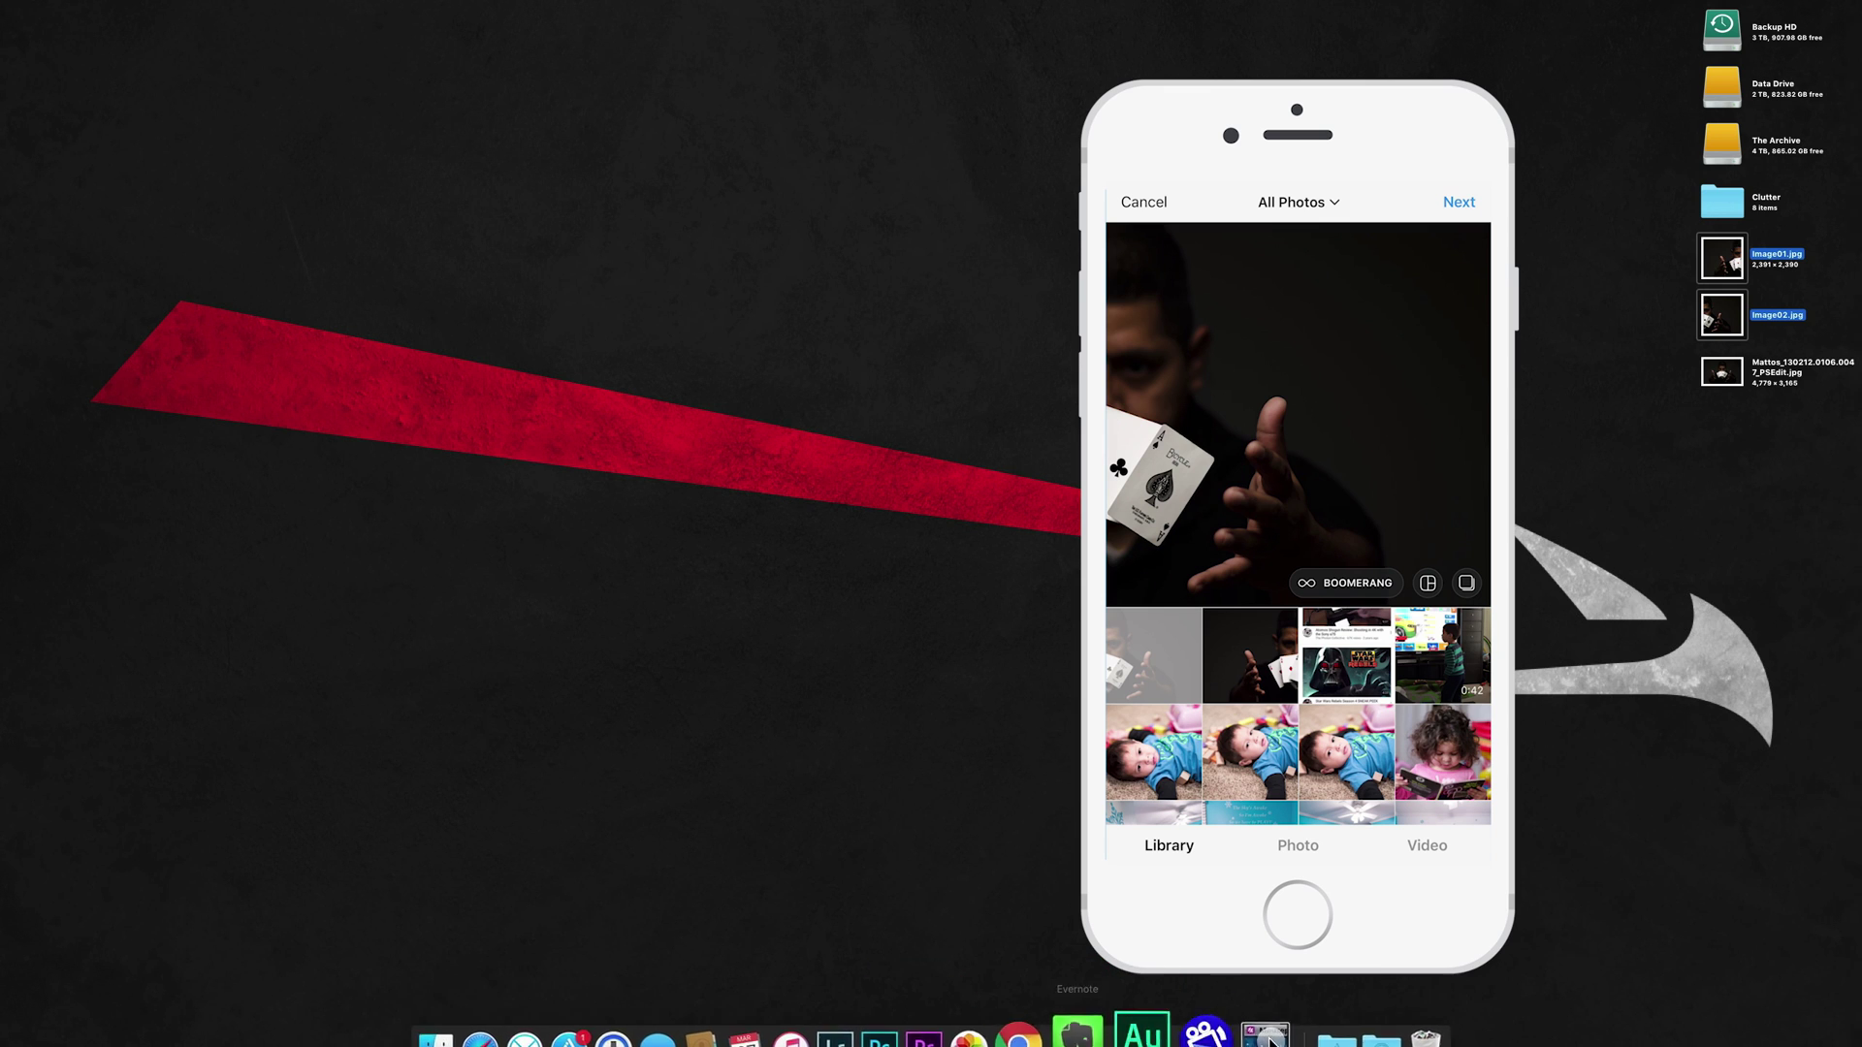